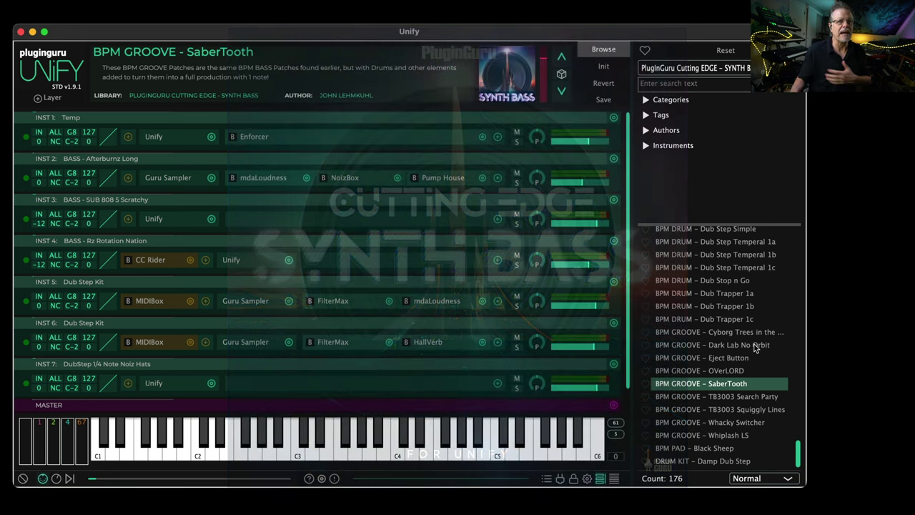
# Look through the Cutting Edge Synth Bass patch list and load the patch DRUM KIT - Dub Step
pyautogui.scroll(10, 736, 342)
pyautogui.scroll(3, 730, 338)
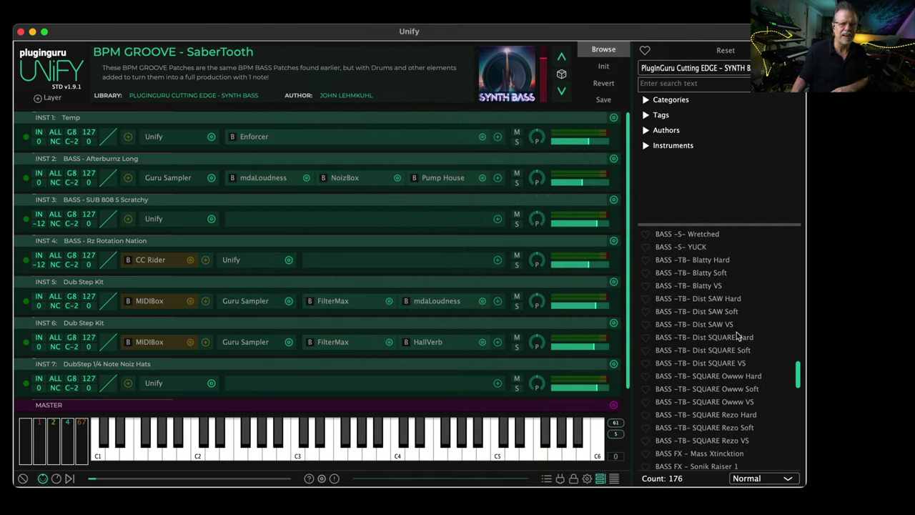
pyautogui.scroll(-8, 718, 364)
pyautogui.scroll(-10, 714, 373)
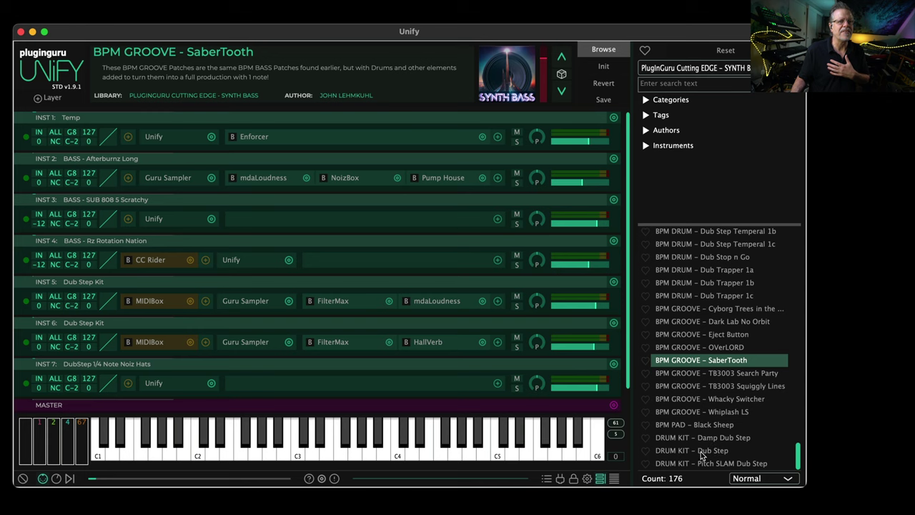
pyautogui.click(700, 450)
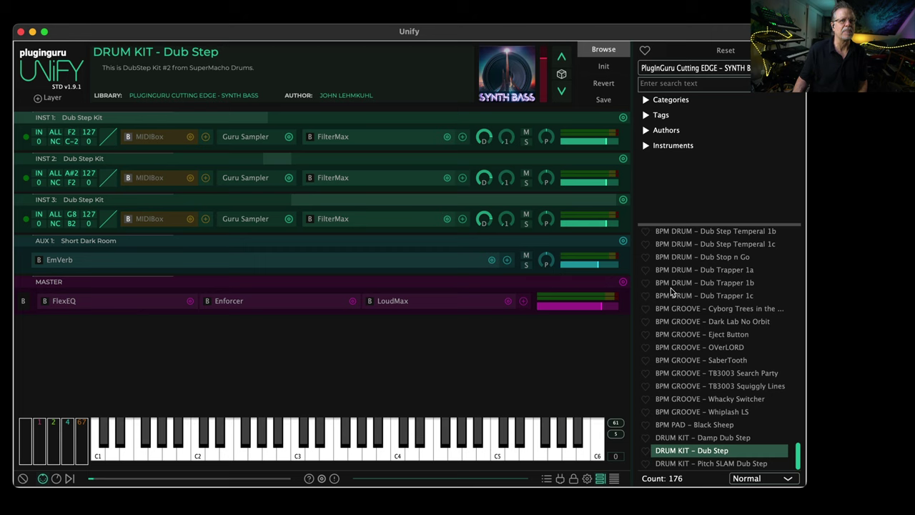
# Audition the first three bass patches in the list: AIR Sexy Boy, Atari CowBuzz and Back to the Future
pyautogui.scroll(10, 726, 318)
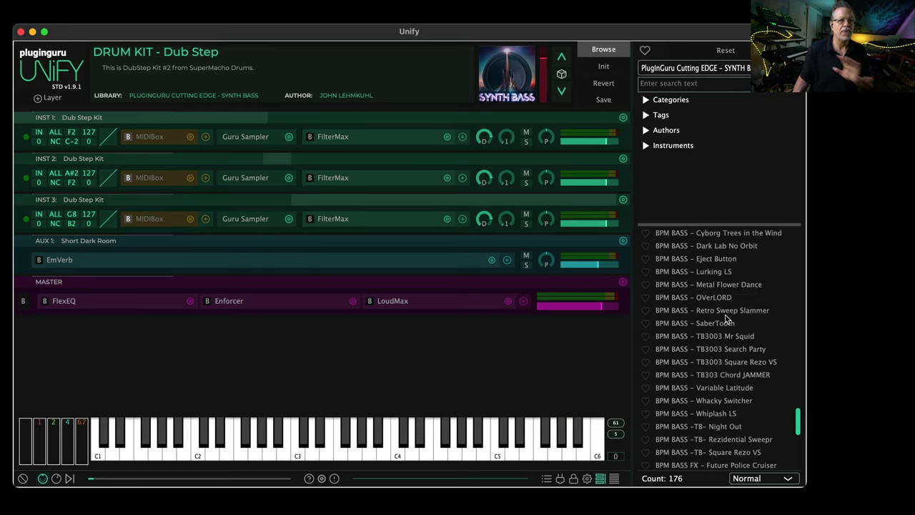
pyautogui.scroll(15, 725, 318)
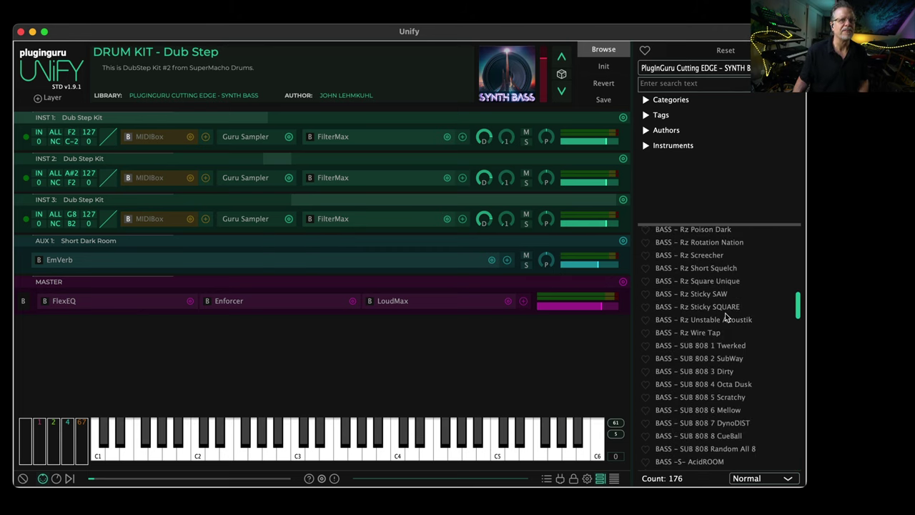
pyautogui.scroll(8, 725, 309)
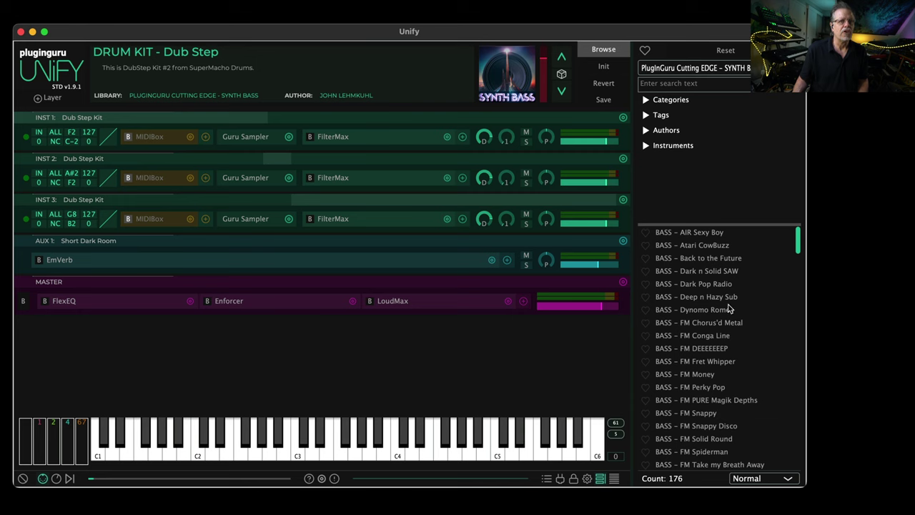
pyautogui.click(712, 236)
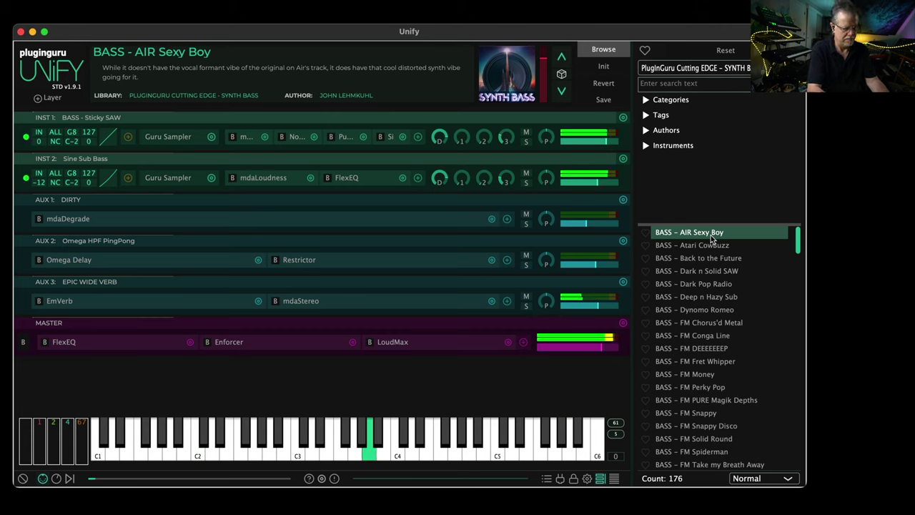
pyautogui.click(704, 245)
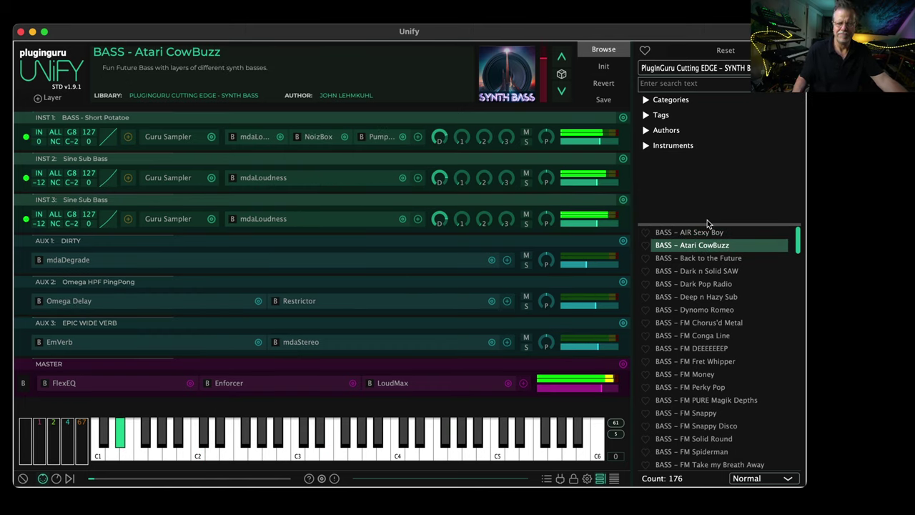
pyautogui.click(705, 258)
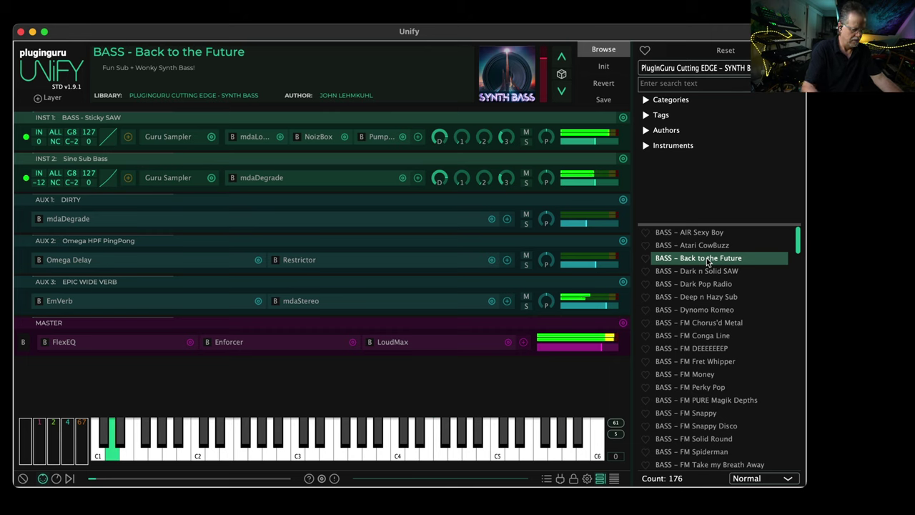
# Audition the bass patches Dark n Solid SAW, Dark Pop Radio, Deep n Hazy Sub and Dynomo Romeo in turn
pyautogui.click(698, 276)
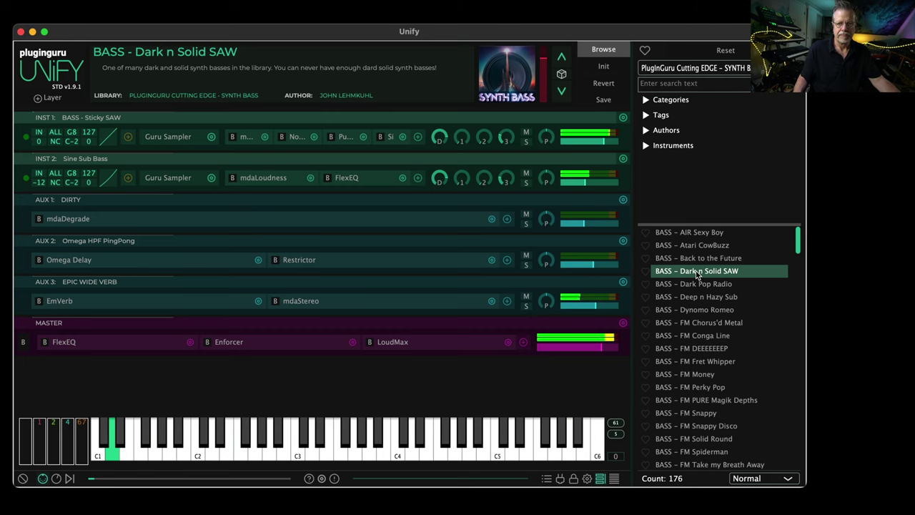
pyautogui.click(697, 286)
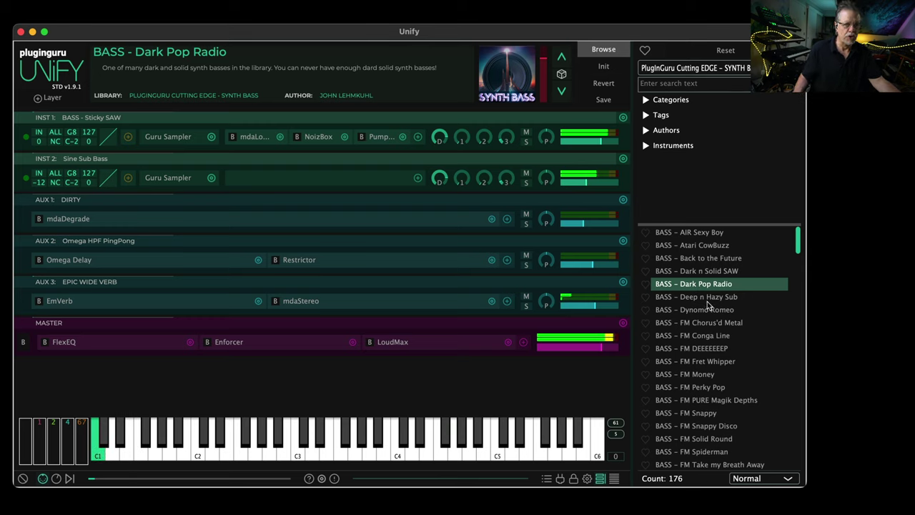
pyautogui.click(705, 297)
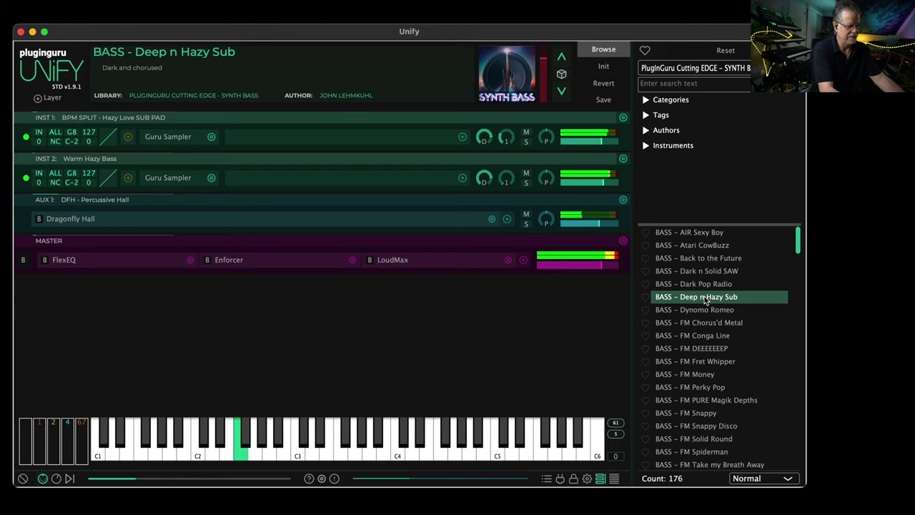
pyautogui.click(698, 312)
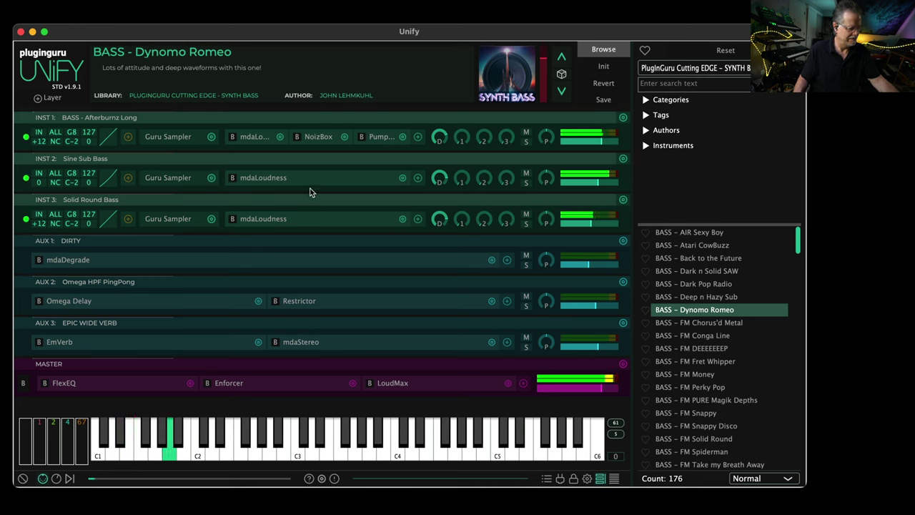
# Look through the range of bass patches from the FM group to the -TB- group and return to Dynomo Romeo
pyautogui.scroll(-5, 712, 338)
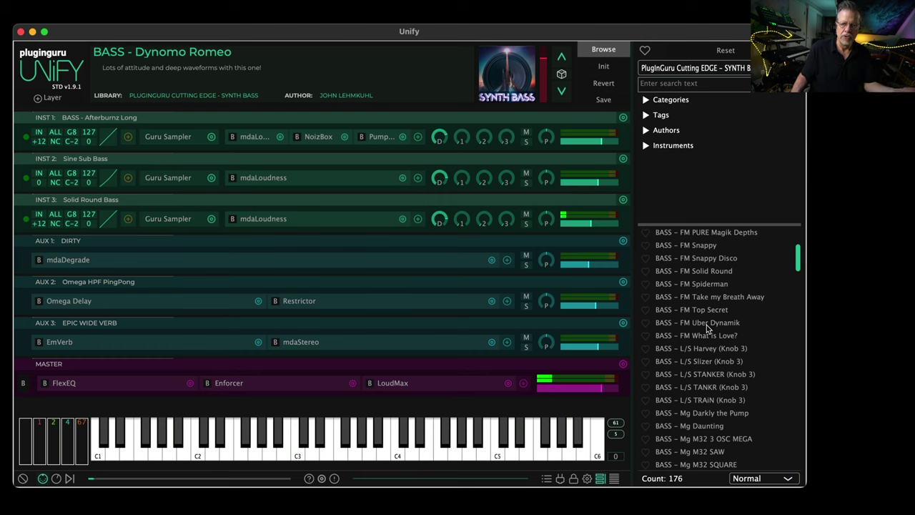
pyautogui.scroll(-5, 706, 343)
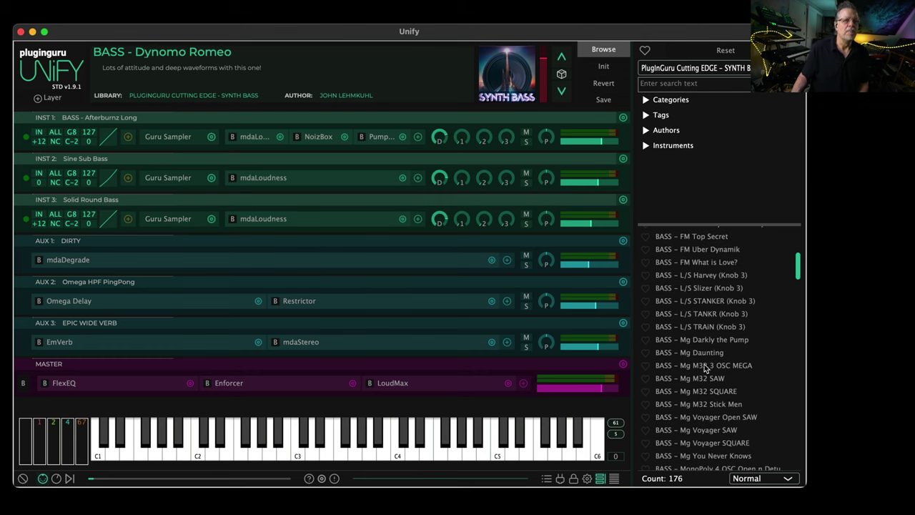
pyautogui.scroll(-8, 702, 365)
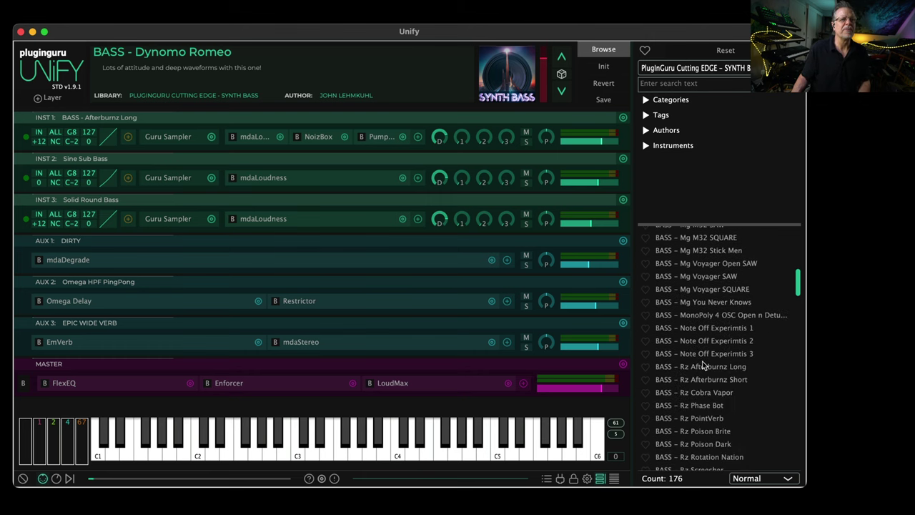
pyautogui.scroll(-15, 702, 365)
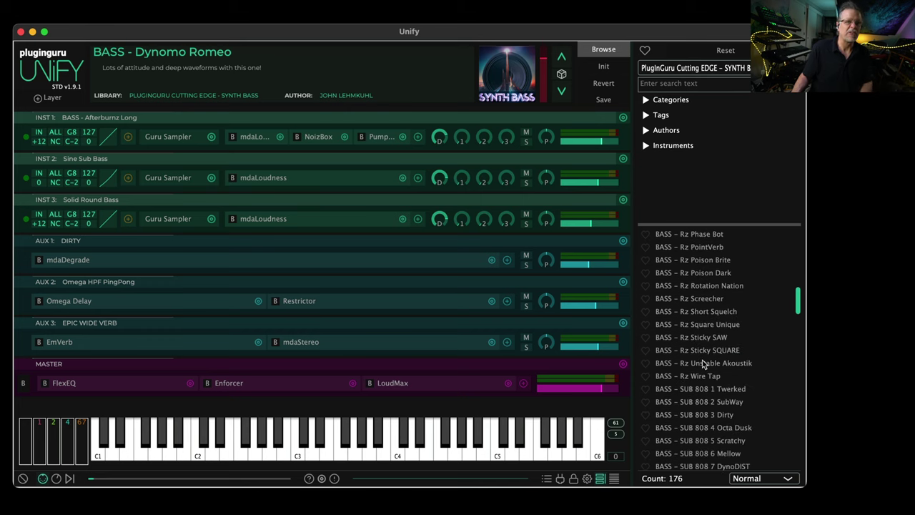
pyautogui.scroll(-15, 703, 365)
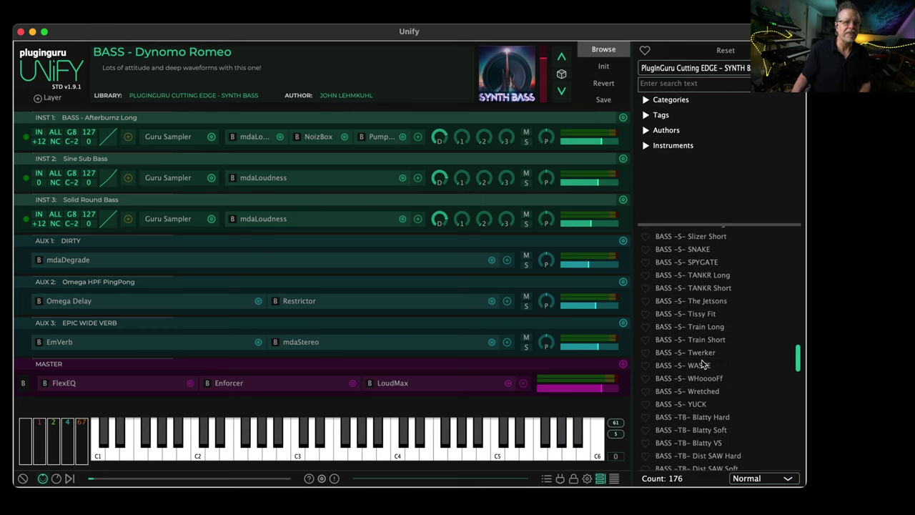
pyautogui.scroll(18, 703, 363)
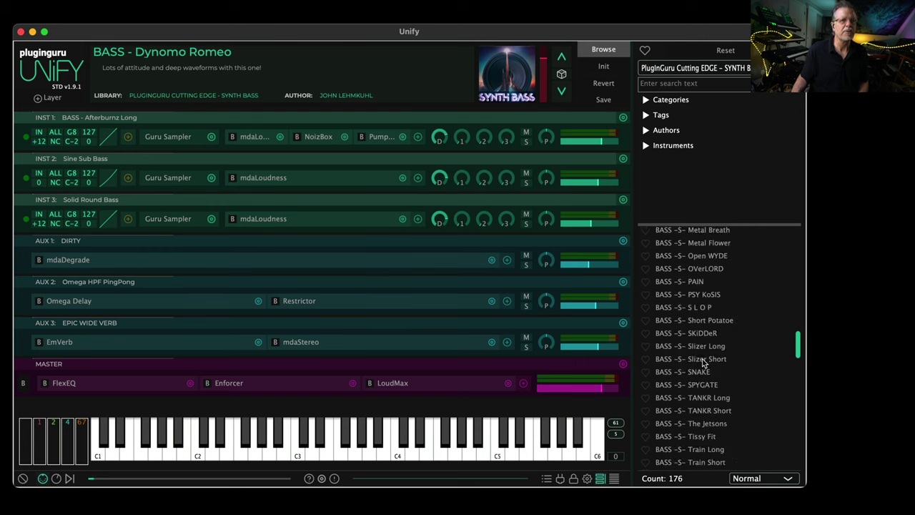
pyautogui.scroll(20, 702, 364)
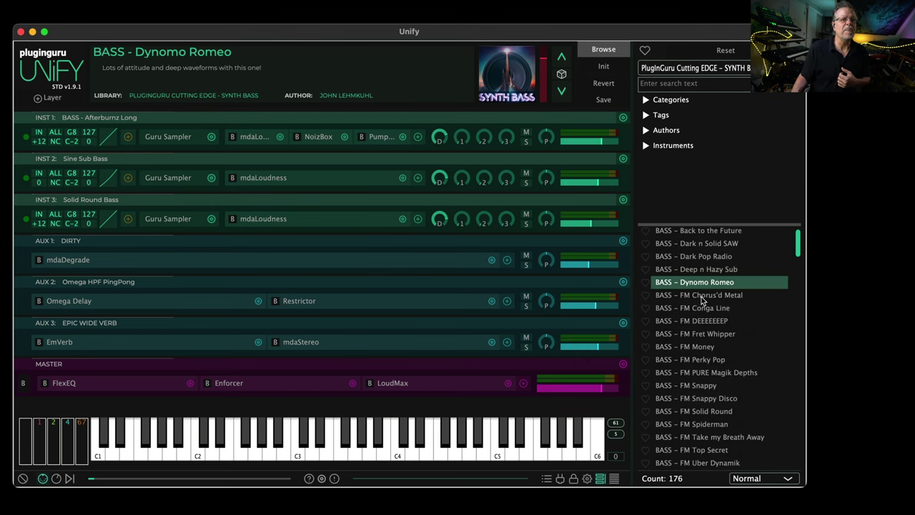
# Load BASS - FM Chorus'd Metal and inspect the Dexed synth on INST 1, closing its editor again
pyautogui.click(702, 295)
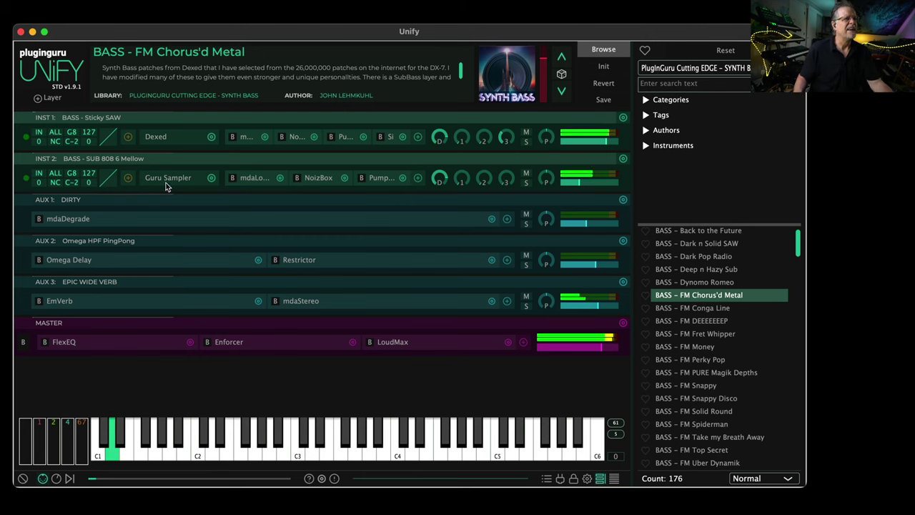
pyautogui.click(155, 138)
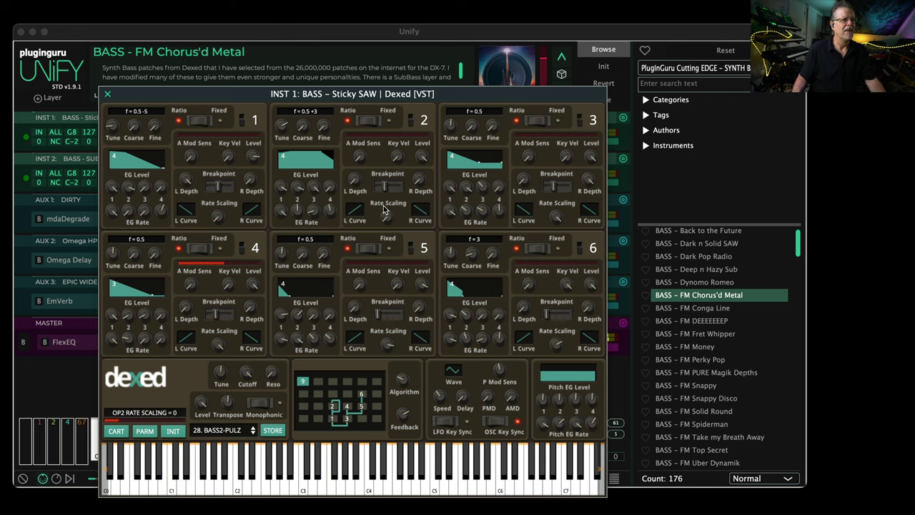
pyautogui.click(108, 94)
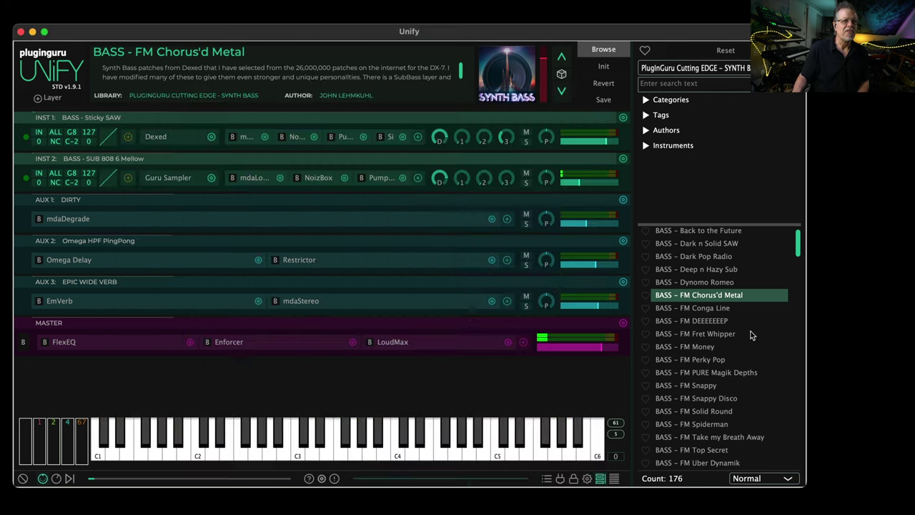
# Audition the FM bass patches FM Conga Line, FM DEEEEEEEP, FM Fret Whipper and FM Money one after another
pyautogui.click(700, 309)
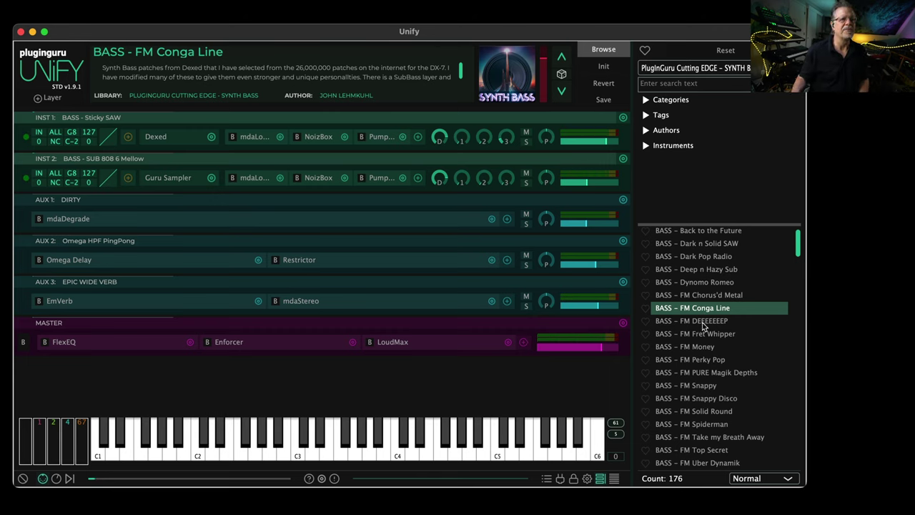
pyautogui.click(703, 321)
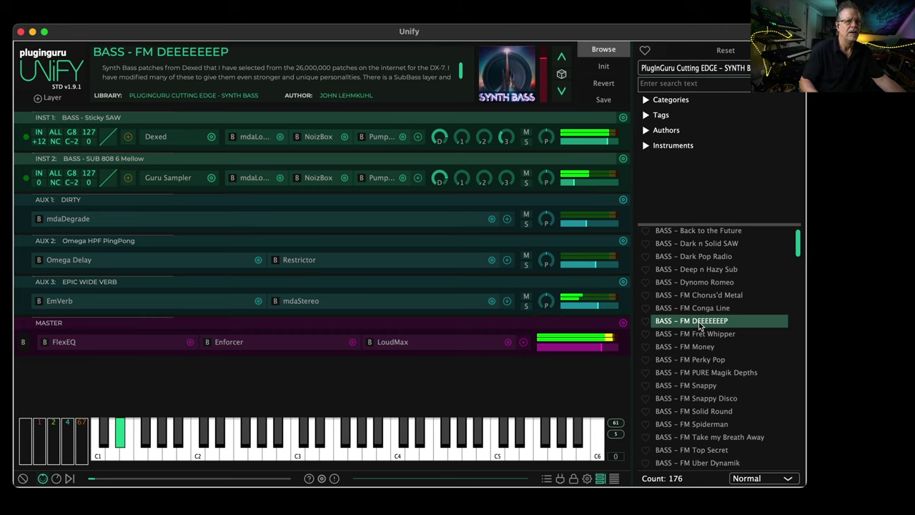
pyautogui.click(704, 335)
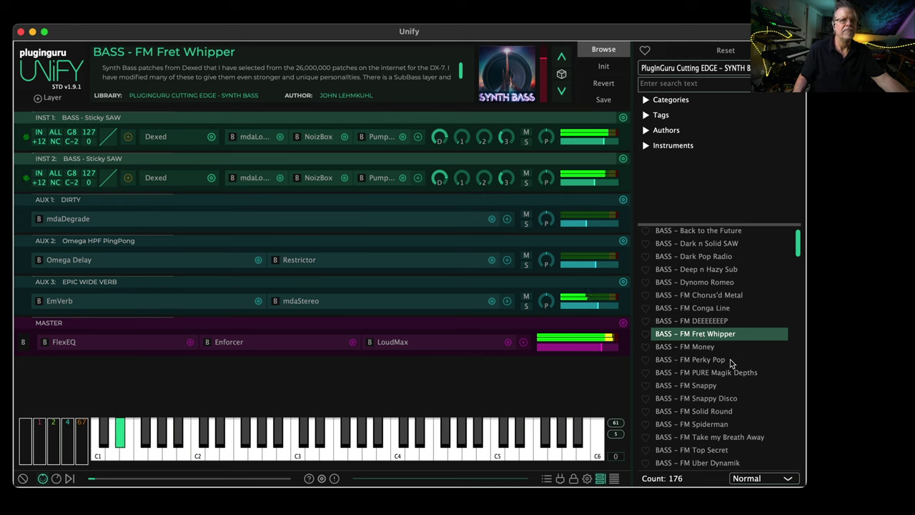
pyautogui.click(707, 348)
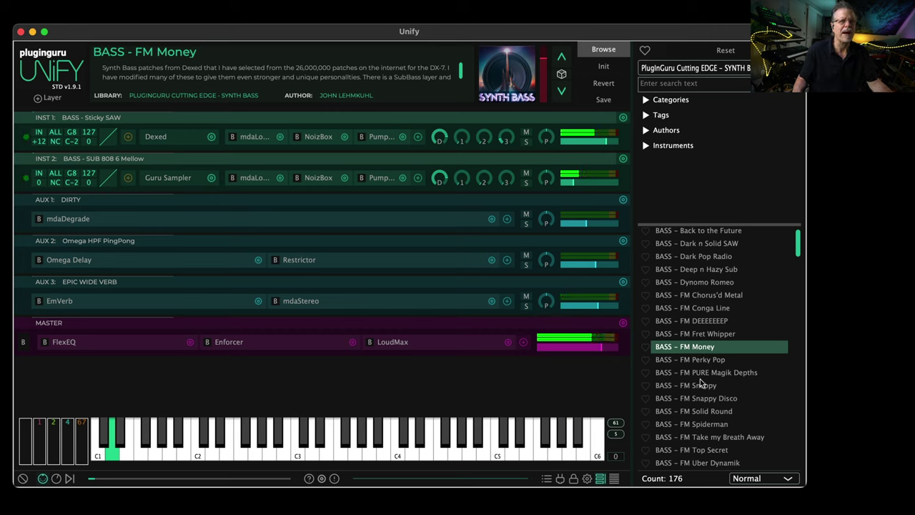
# Audition the bass patches FM Take my Breath Away and FM What is Love?
pyautogui.click(701, 437)
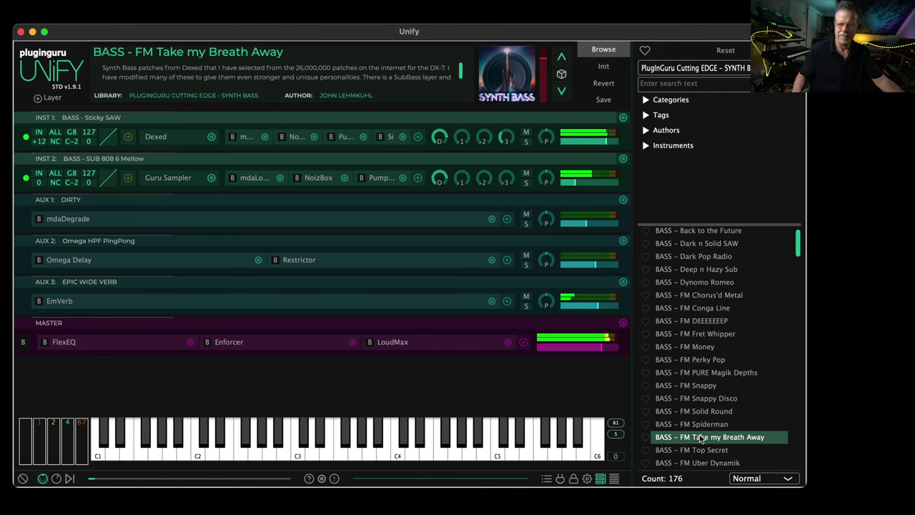
pyautogui.scroll(-3, 710, 431)
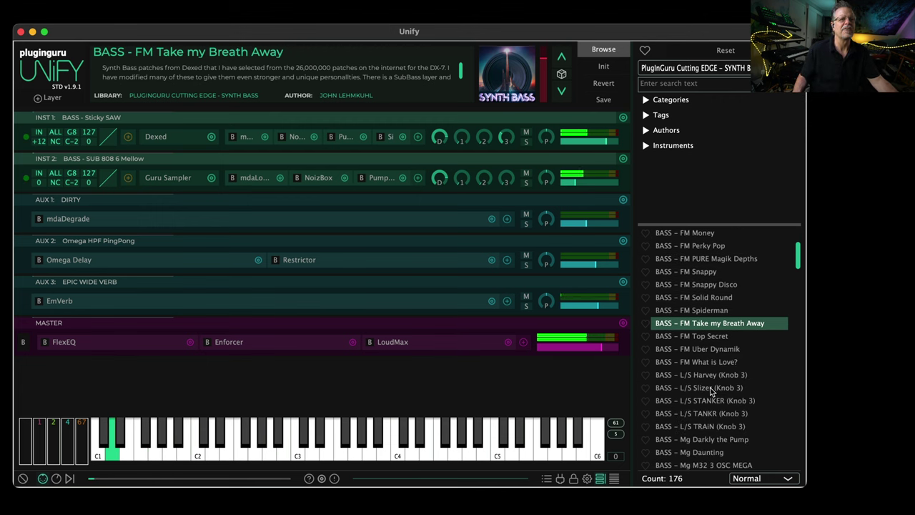
pyautogui.click(708, 362)
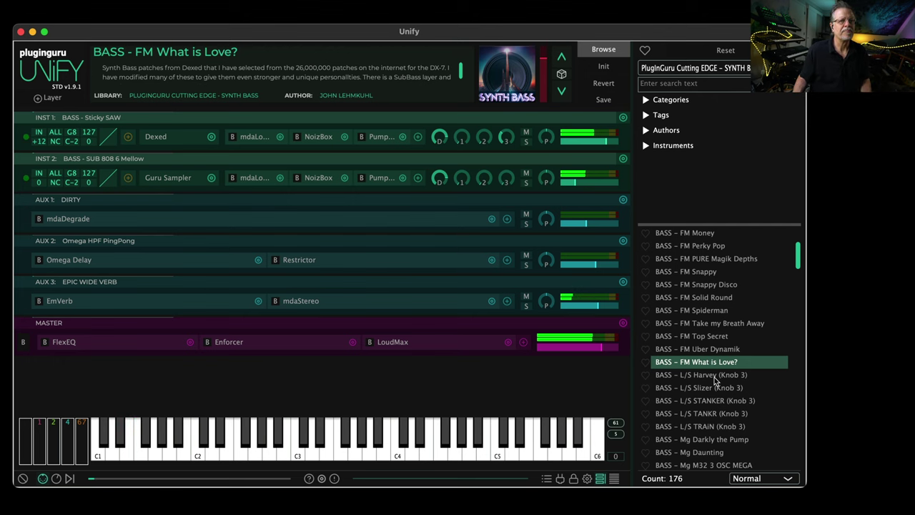
# Load BASS - L/S Harvey (Knob 3) and sweep its Short / Long macro knob, leaving it at maximum
pyautogui.click(711, 379)
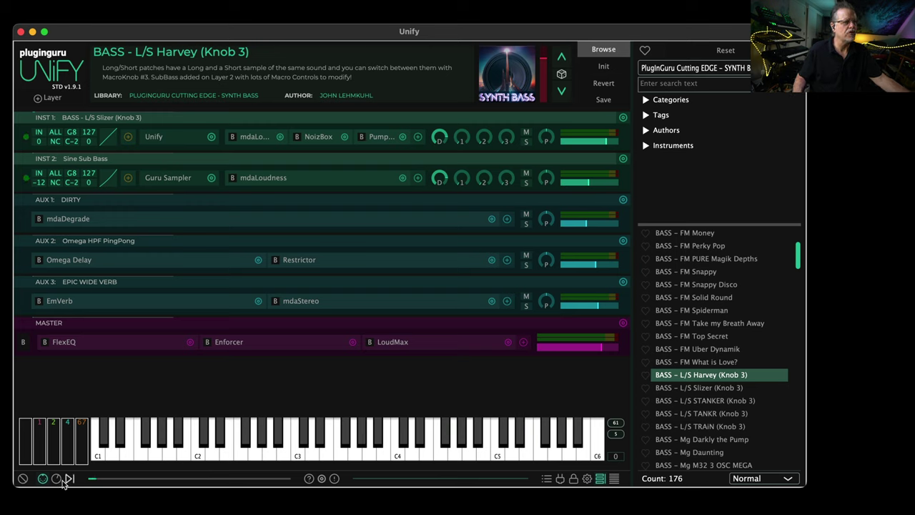
pyautogui.click(55, 479)
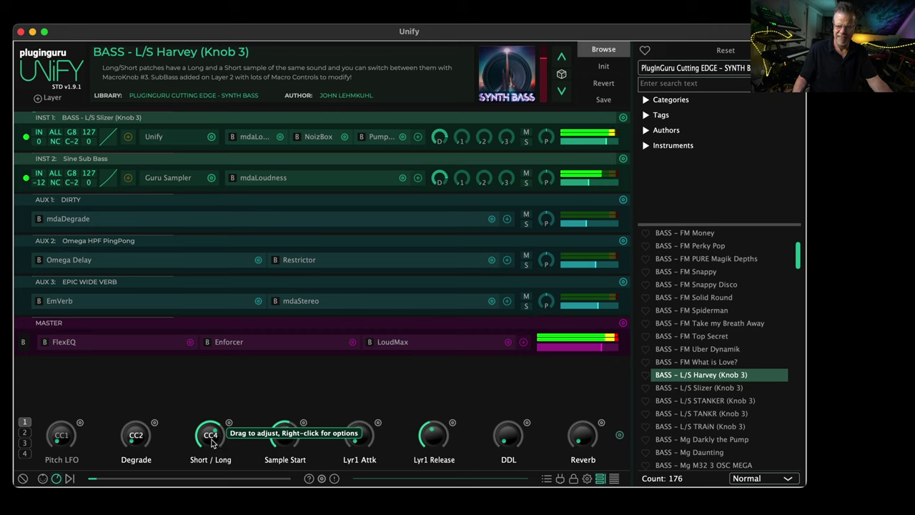
pyautogui.moveTo(212, 444); pyautogui.dragTo(211, 472)
pyautogui.moveTo(203, 440); pyautogui.dragTo(213, 469)
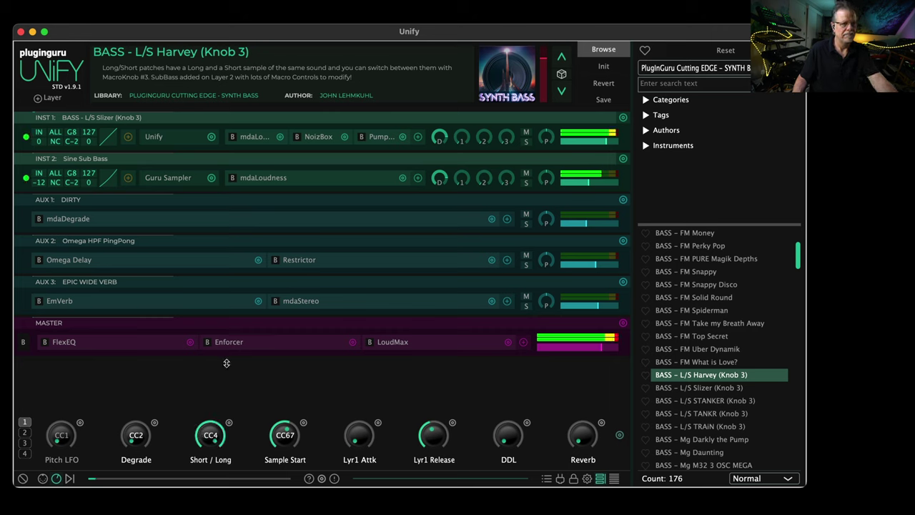
# Load BASS - L/S STANKER (Knob 3) and turn its Short / Long macro knob up to nearly maximum
pyautogui.click(704, 400)
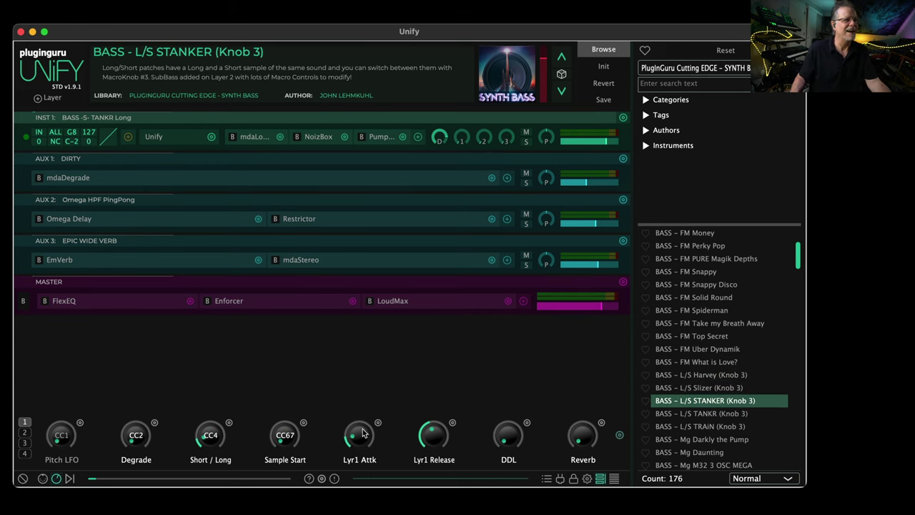
pyautogui.moveTo(223, 437); pyautogui.dragTo(229, 330)
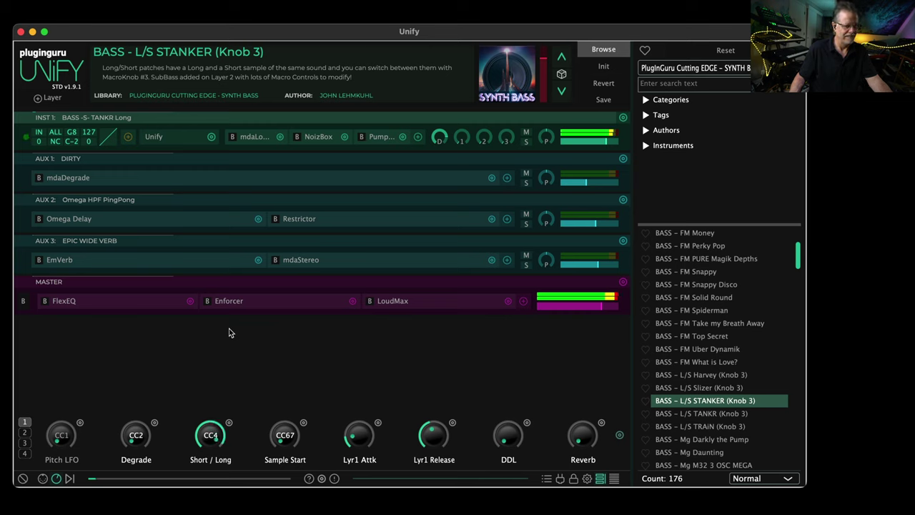
# Sweep the Short / Long macro knob of BASS - L/S STANKER down and back up, leaving it at maximum
pyautogui.moveTo(219, 427); pyautogui.dragTo(221, 501)
pyautogui.moveTo(220, 430); pyautogui.dragTo(236, 333)
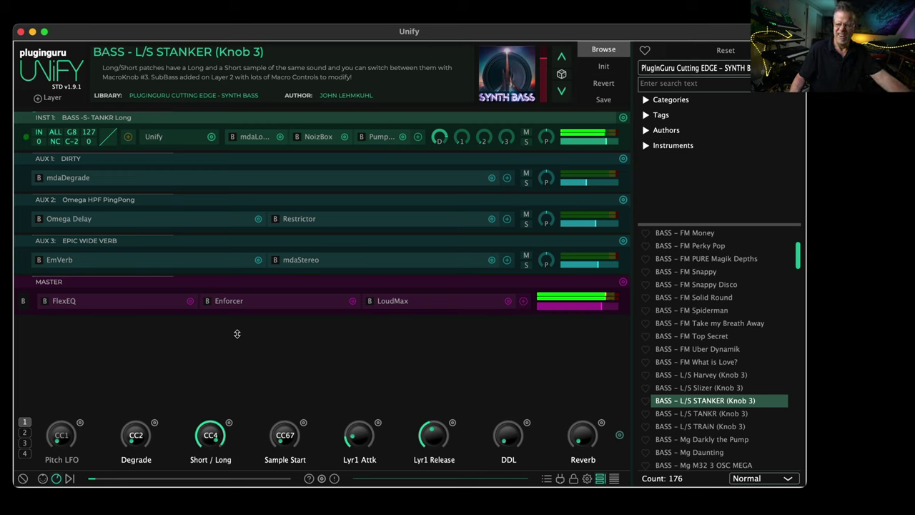
pyautogui.moveTo(223, 414); pyautogui.dragTo(236, 328)
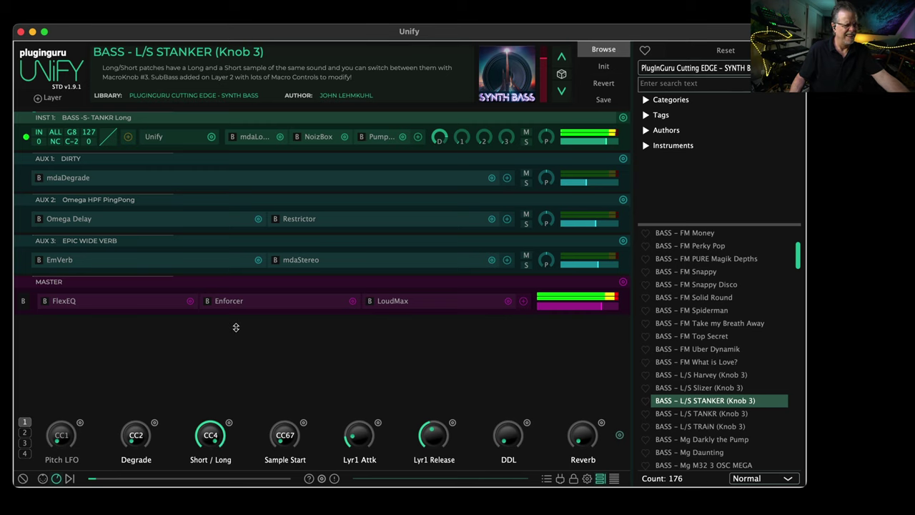
# Load BASS - L/S TANKR (Knob 3) and try its Short / Long macro knob, leaving it at maximum
pyautogui.click(703, 414)
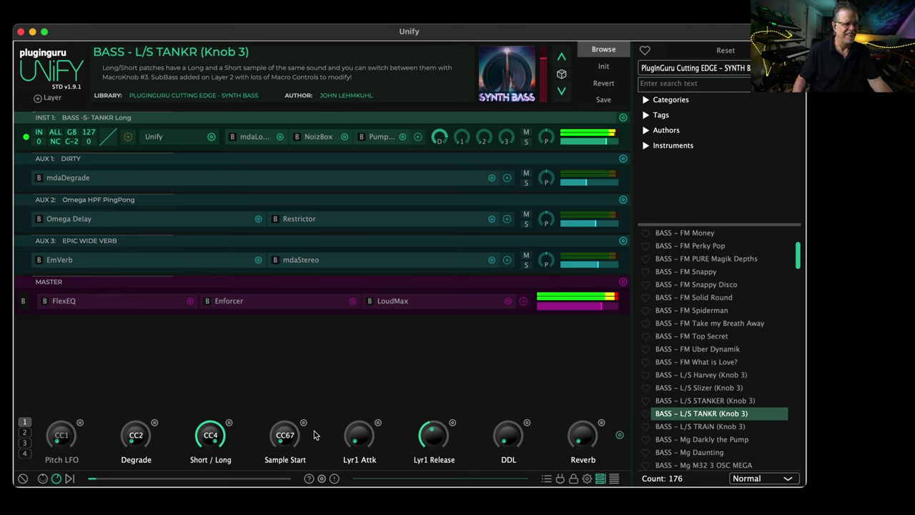
pyautogui.moveTo(214, 447); pyautogui.dragTo(235, 386)
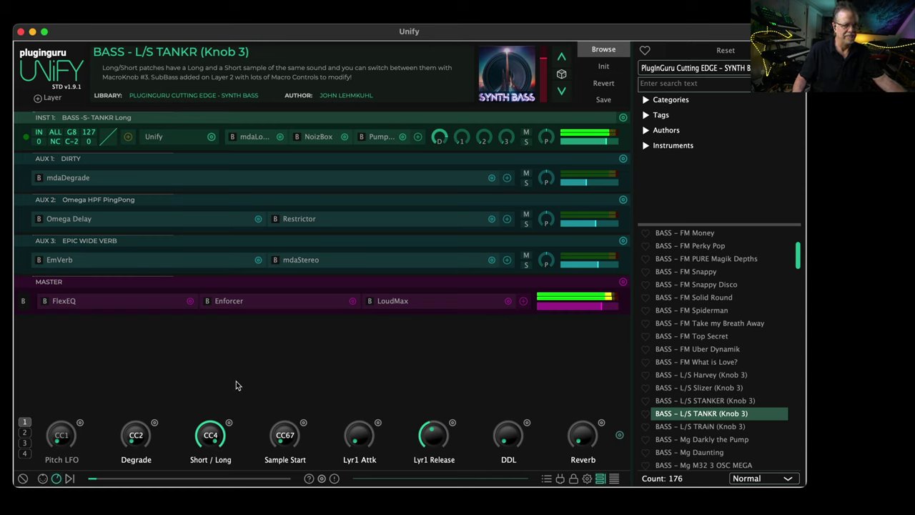
# Audition BASS - Mg Darkly the Pump and BASS - Mg Daunting, switching back and forth and finishing on Mg Daunting
pyautogui.click(705, 442)
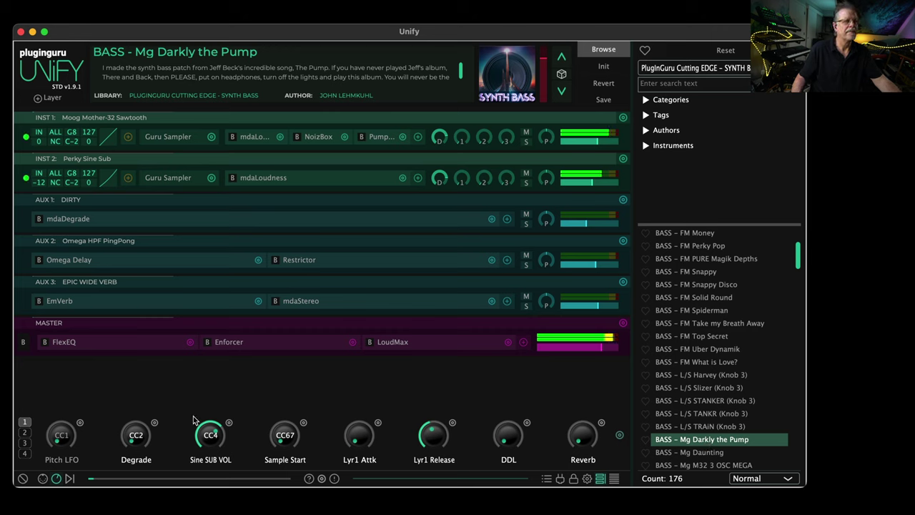
pyautogui.scroll(-2, 718, 410)
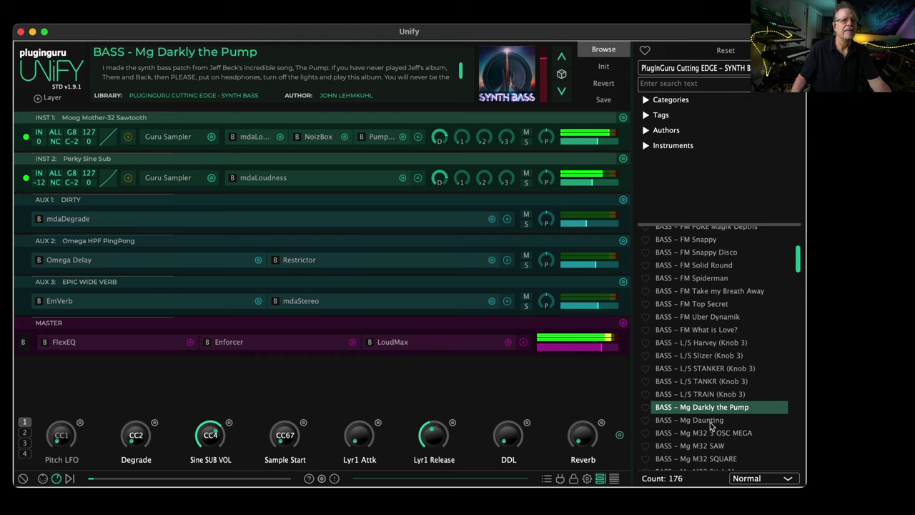
pyautogui.click(712, 422)
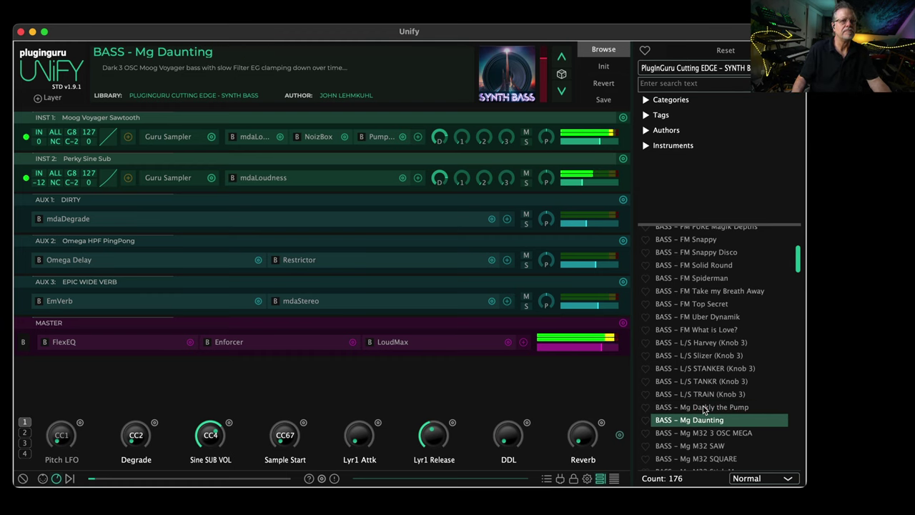
pyautogui.click(705, 407)
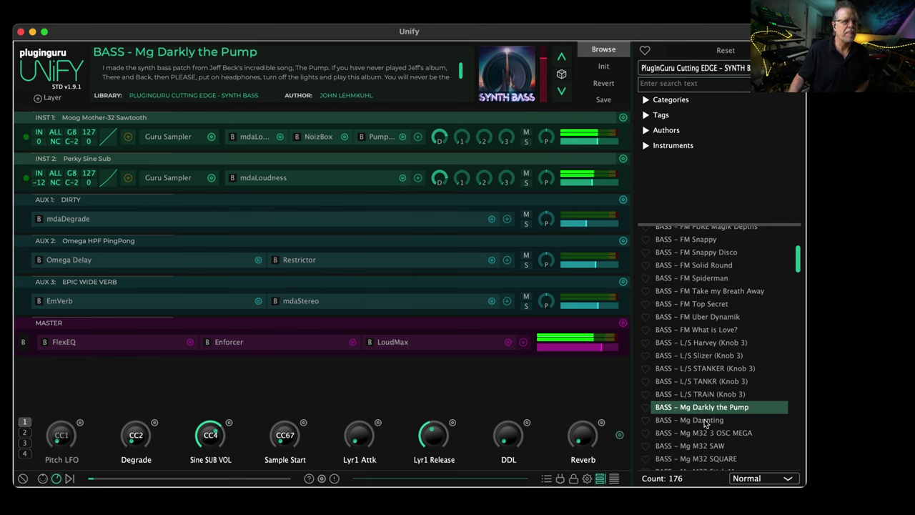
pyautogui.click(705, 421)
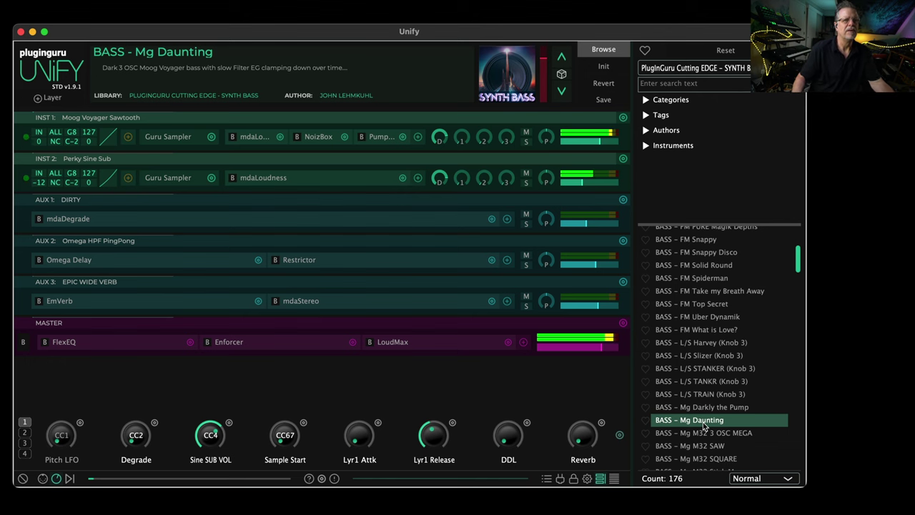
# Audition the M32 bass patches Mg M32 3 OSC MEGA, Mg M32 SAW and Mg M32 SQUARE
pyautogui.scroll(-1, 712, 429)
pyautogui.click(715, 429)
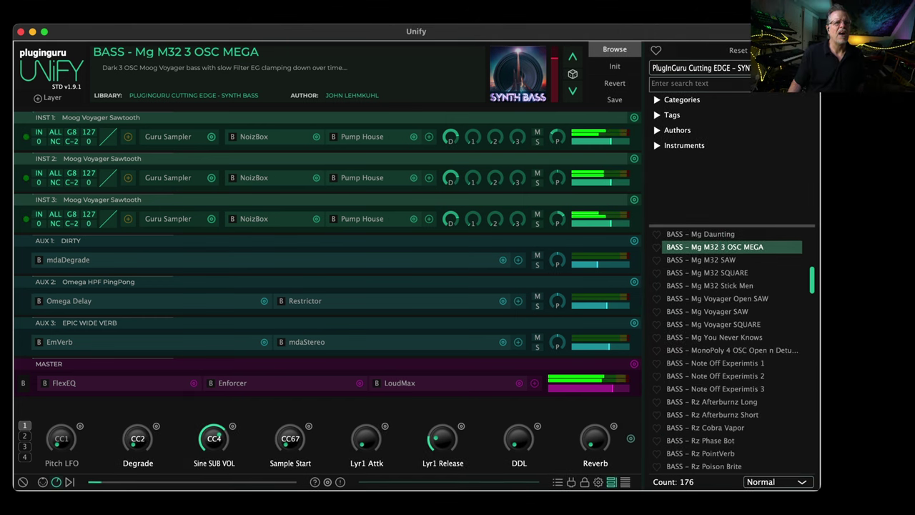
pyautogui.scroll(1, 721, 286)
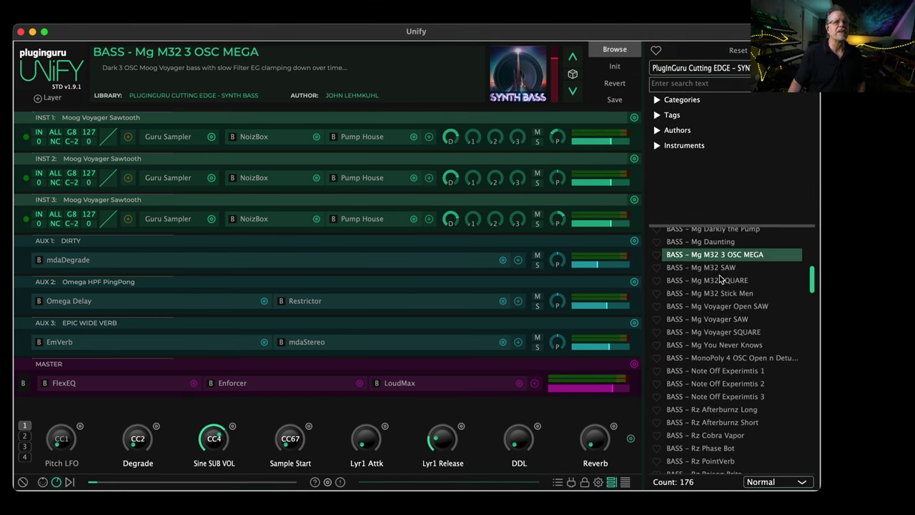
pyautogui.click(719, 271)
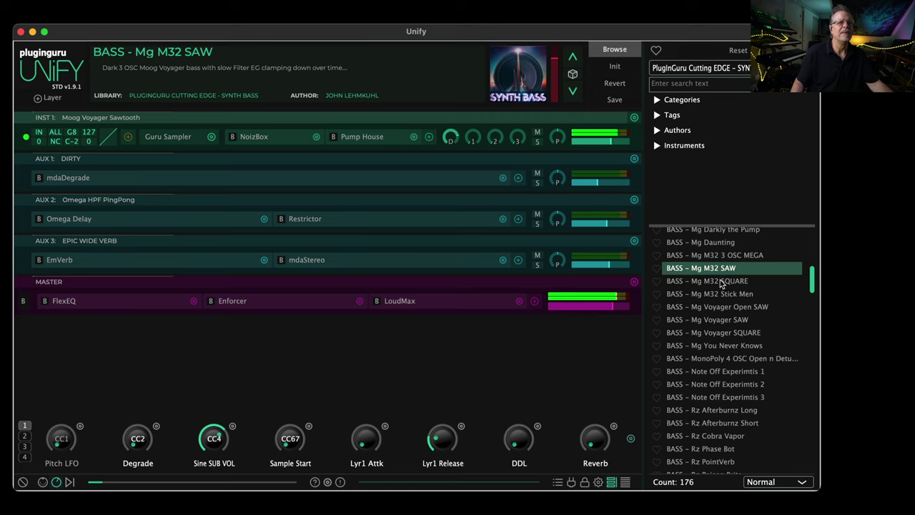
pyautogui.click(722, 282)
# Audition the bass patches Mg Voyager SAW, Mg Voyager SQUARE, Mg You Never Knows and MonoPoly 4 OSC Open n Detuned
pyautogui.click(723, 322)
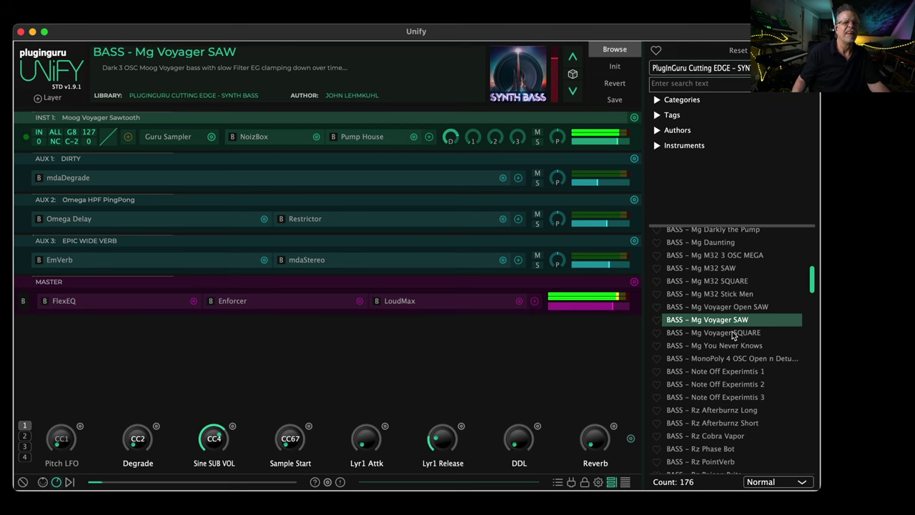
pyautogui.click(732, 335)
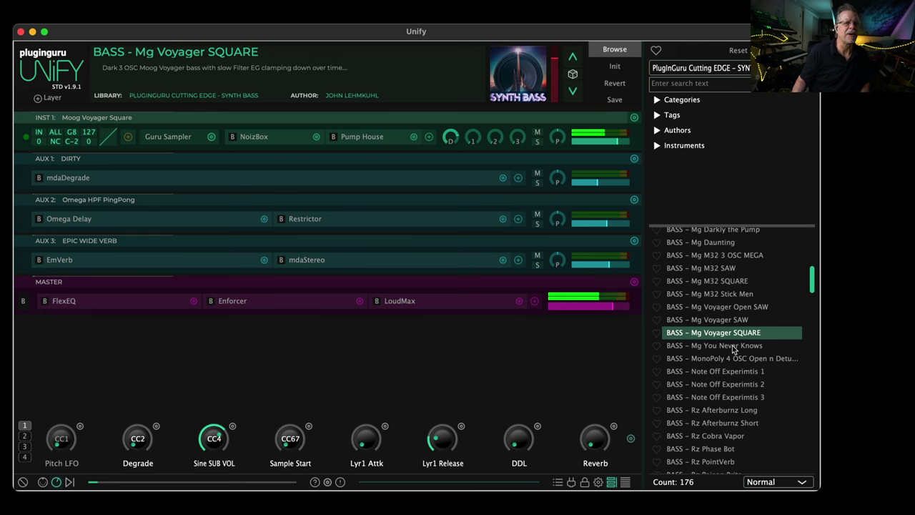
pyautogui.click(733, 346)
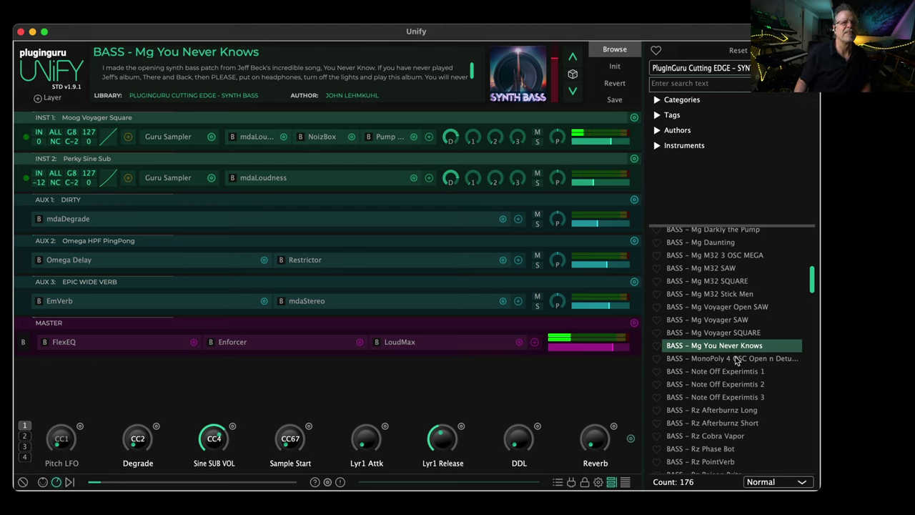
pyautogui.click(736, 360)
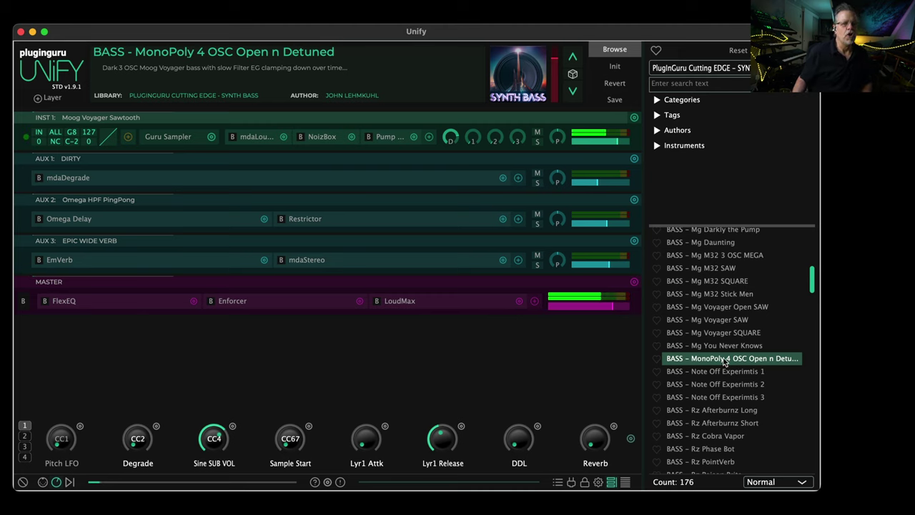
# Audition BASS - Note Off Experimtis 1 and 3, inspecting the TriggerBox note-off settings on the first patch's third instrument layer
pyautogui.click(714, 372)
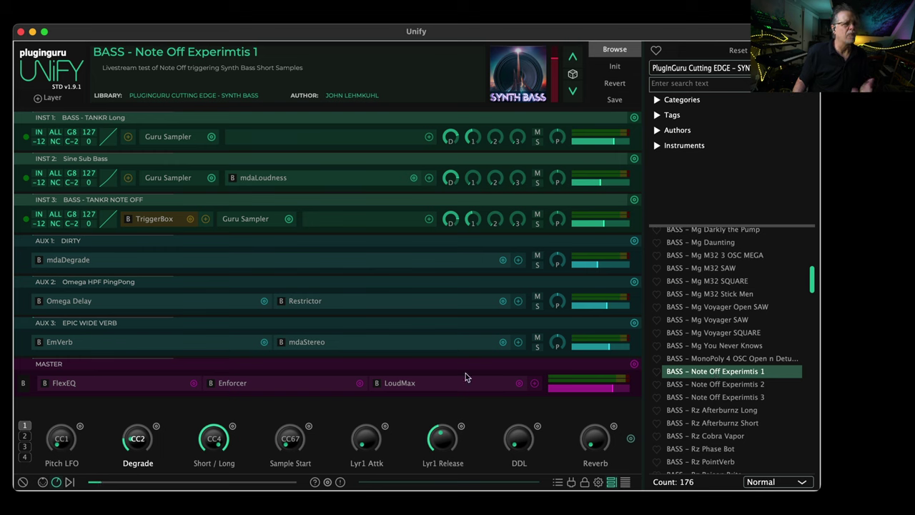
pyautogui.click(158, 219)
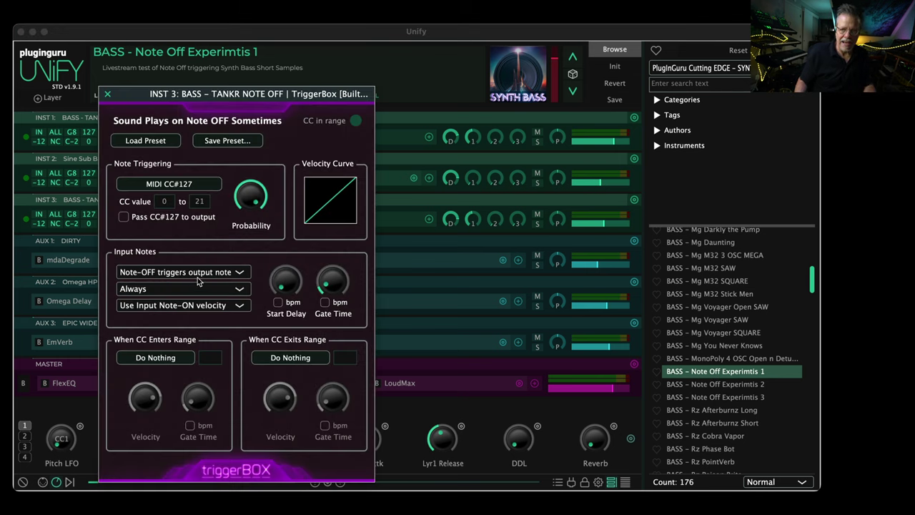
pyautogui.press('super+w')
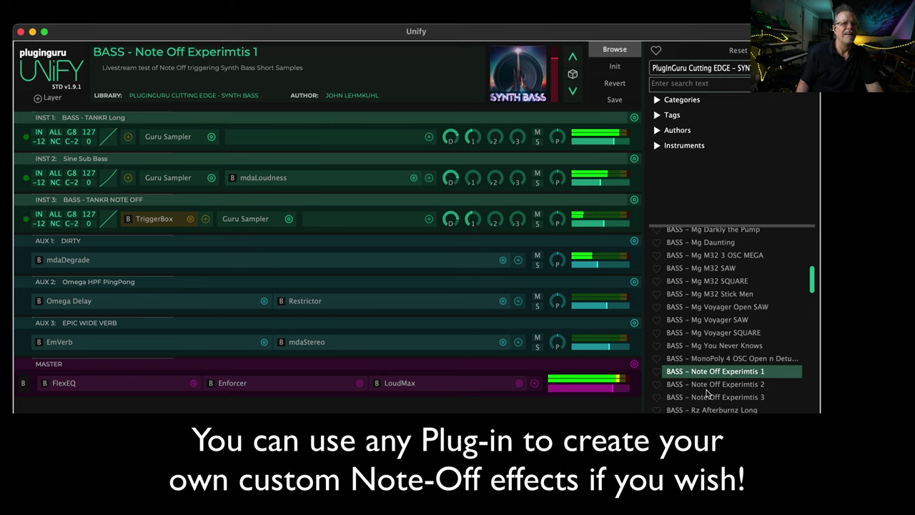
pyautogui.click(729, 400)
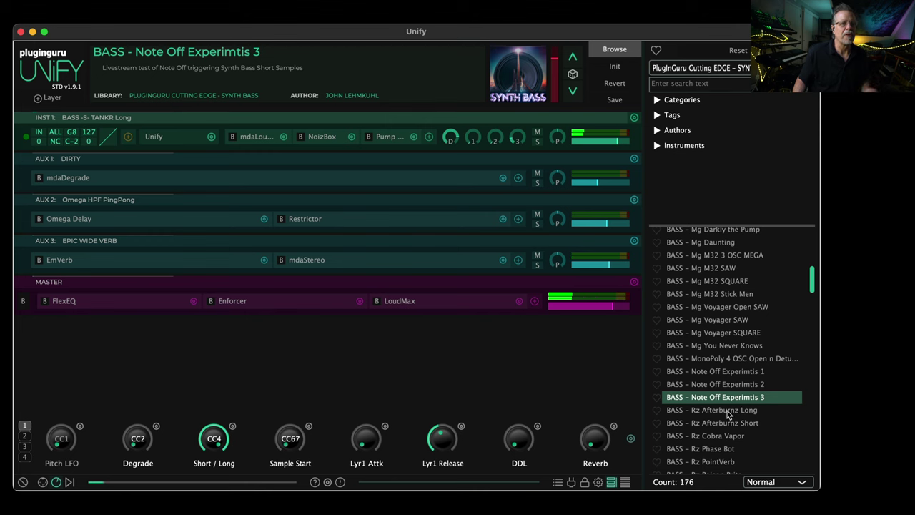
# Audition the RAZOR-based bass patches Rz Afterburnz Long, Rz Cobra Vapor and Rz Phase Bot
pyautogui.click(728, 413)
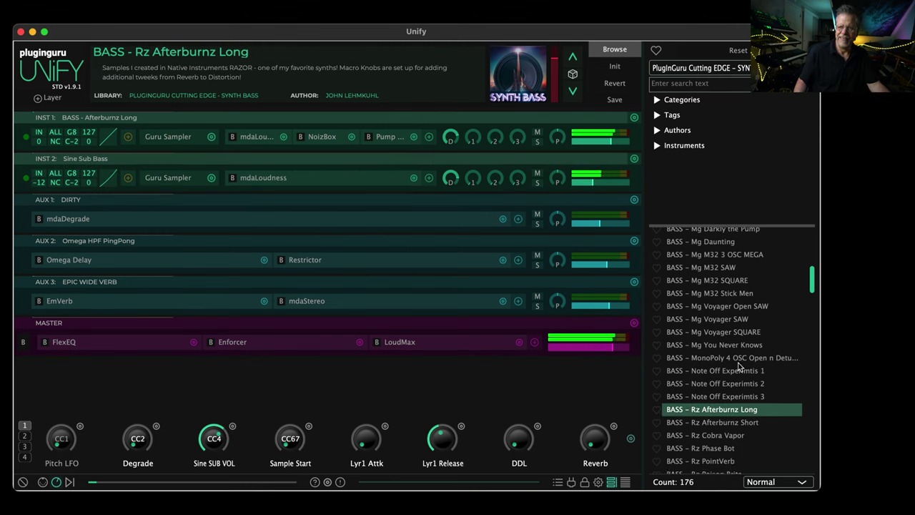
pyautogui.scroll(-5, 739, 366)
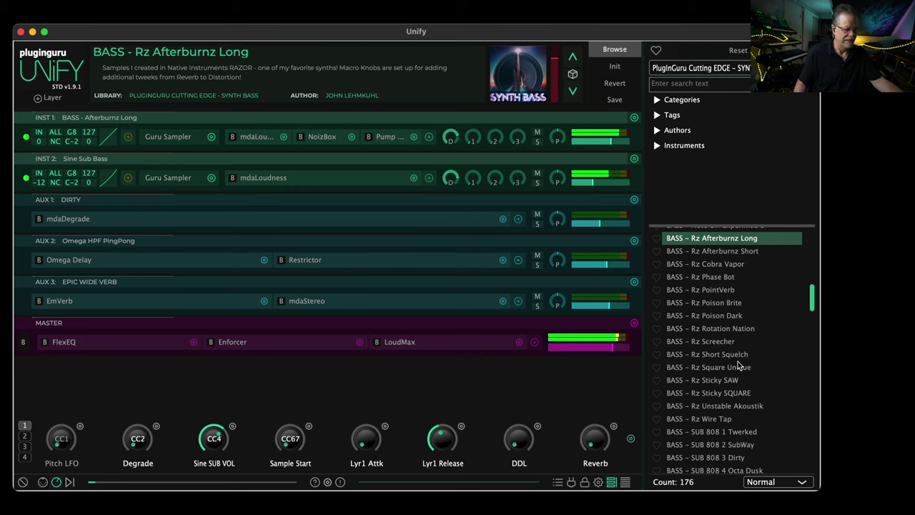
pyautogui.click(715, 264)
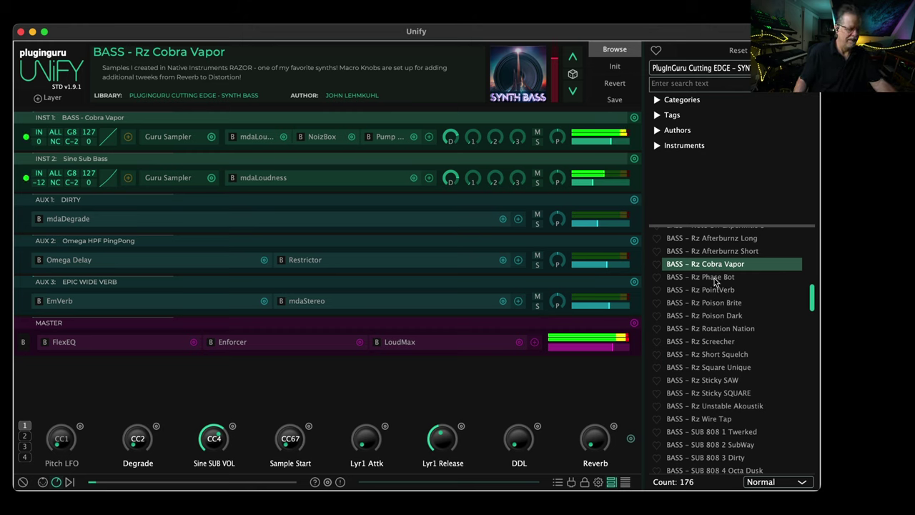
pyautogui.click(714, 281)
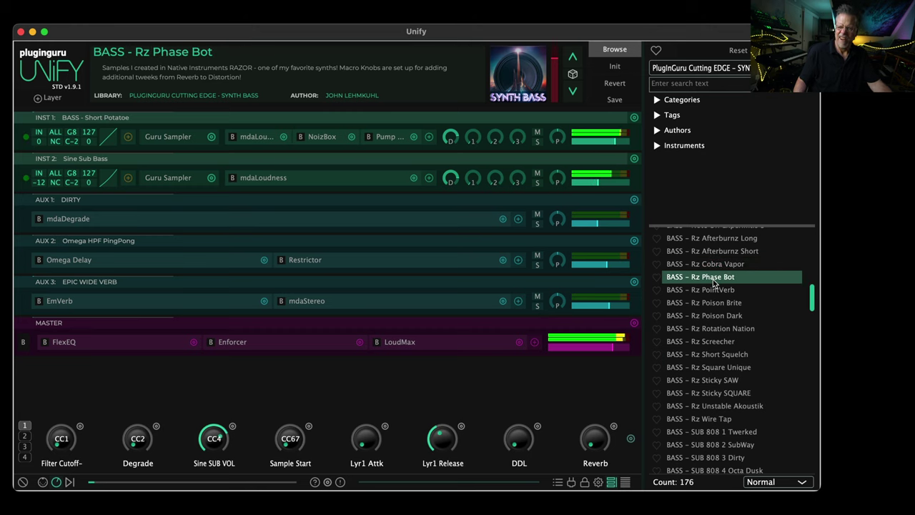
# Audition the bass patches Rz Rotation Nation, Rz Screecher, Rz Short Squelch and Rz Square Unique
pyautogui.click(719, 330)
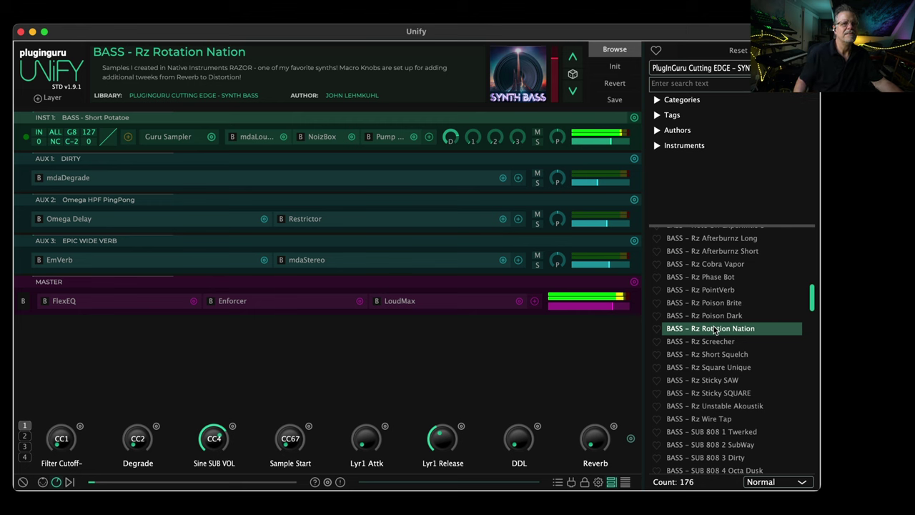
pyautogui.click(717, 342)
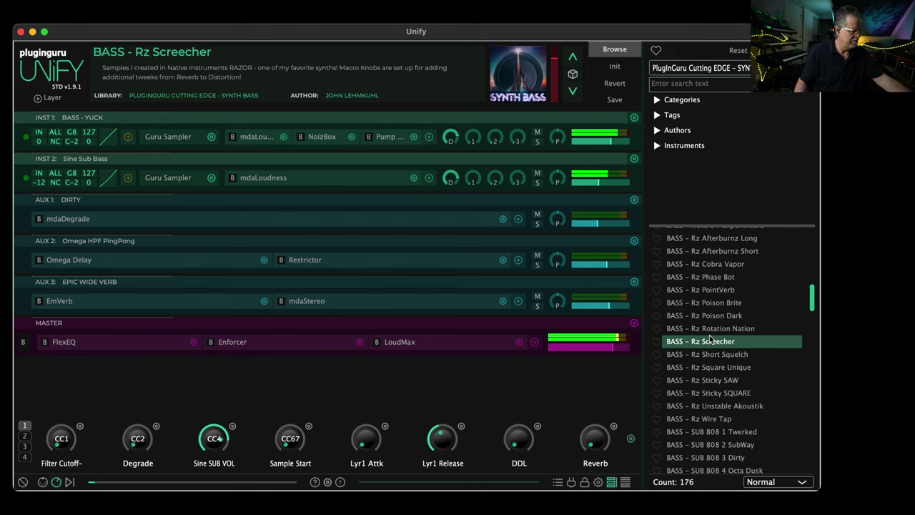
pyautogui.click(723, 356)
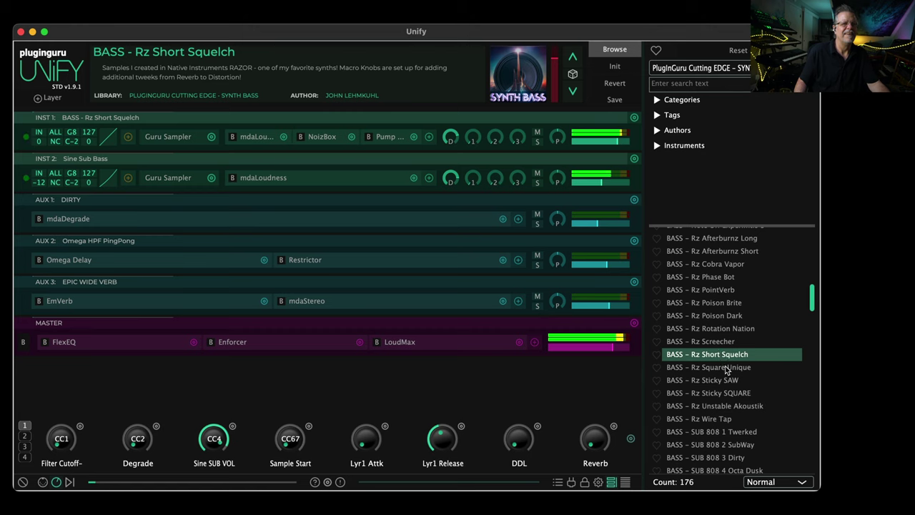
pyautogui.click(726, 368)
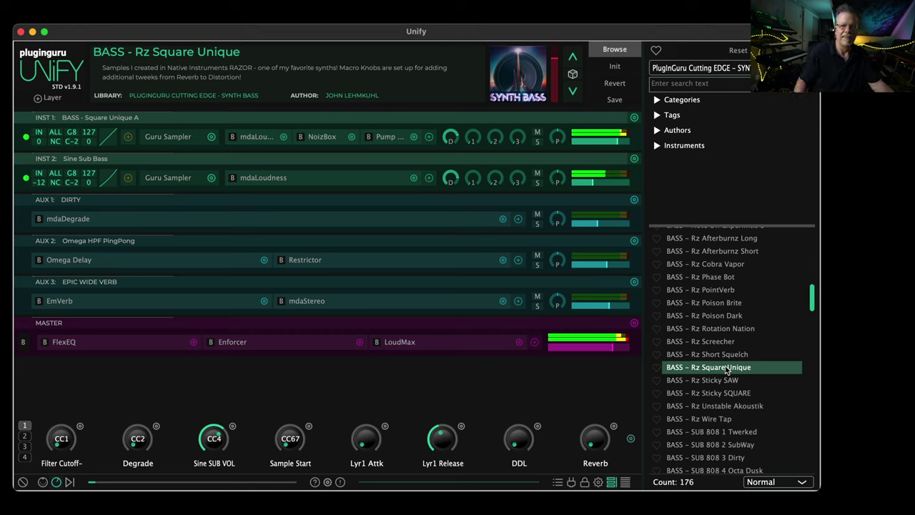
# Audition the bass patches Rz Sticky SAW, Rz Sticky SQUARE, Rz Unstable Akoustik and Rz Wire Tap
pyautogui.click(721, 381)
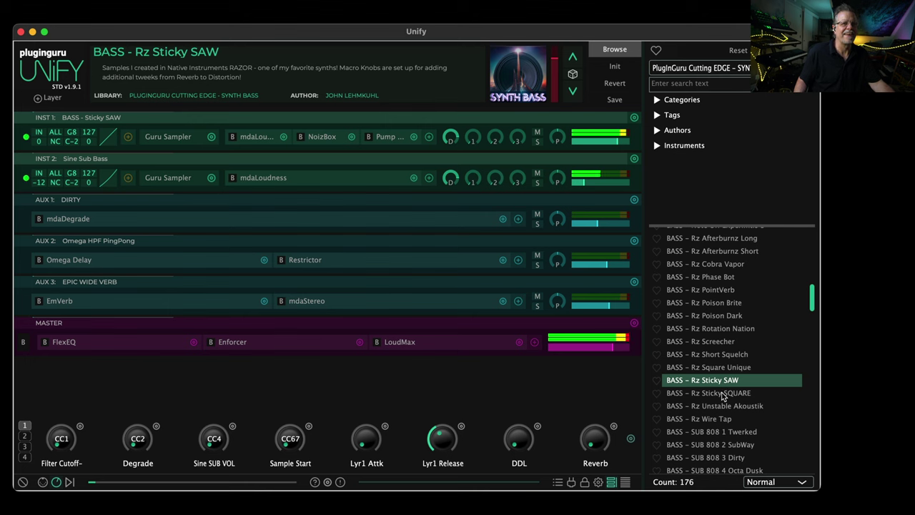
pyautogui.click(724, 393)
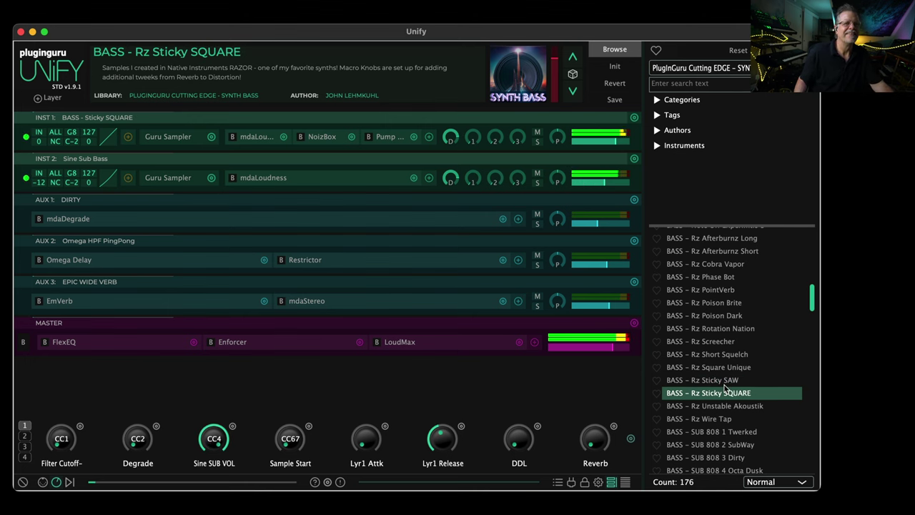
pyautogui.click(726, 406)
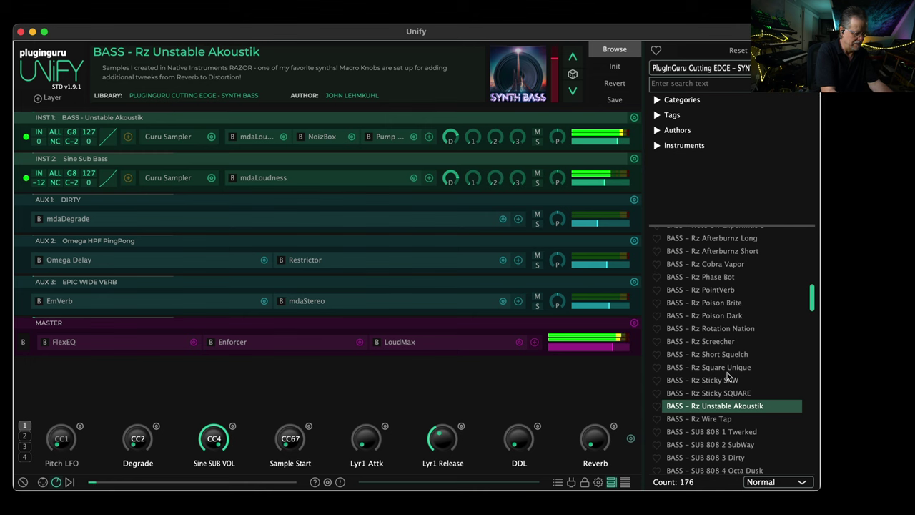
pyautogui.scroll(-3, 728, 373)
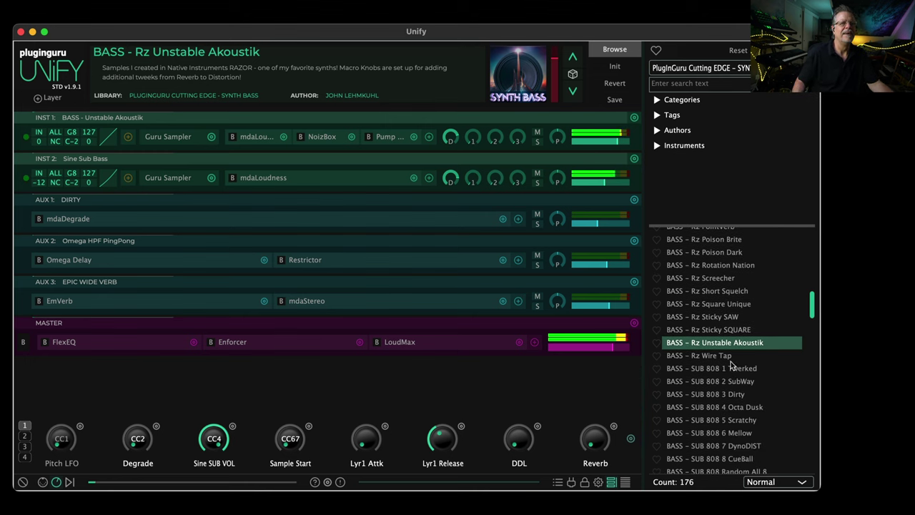
pyautogui.click(724, 355)
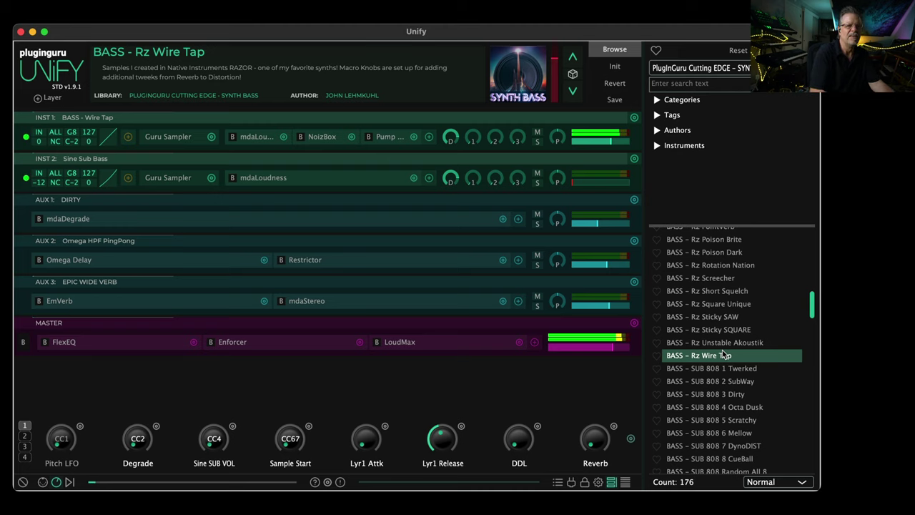
# Audition the sub bass patches SUB 808 1 Twerked and SUB 808 3 Dirty
pyautogui.click(730, 367)
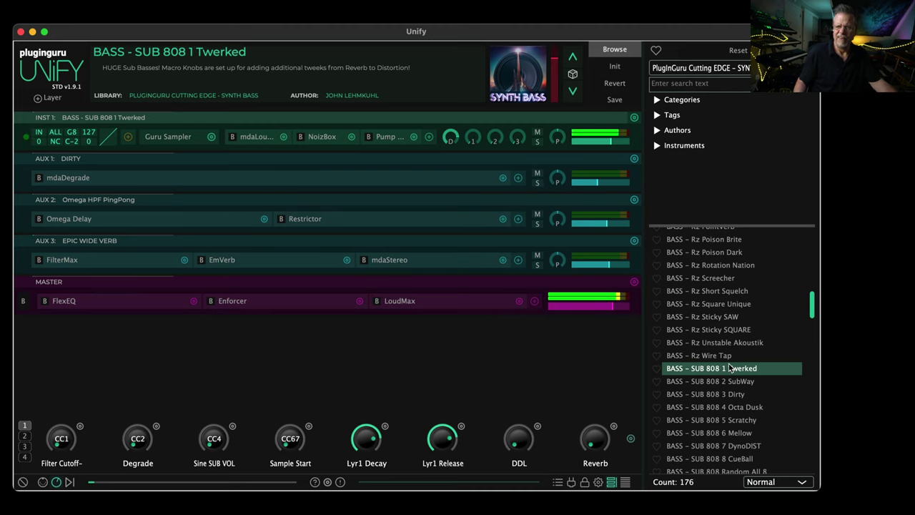
pyautogui.click(729, 394)
pyautogui.scroll(-5, 749, 390)
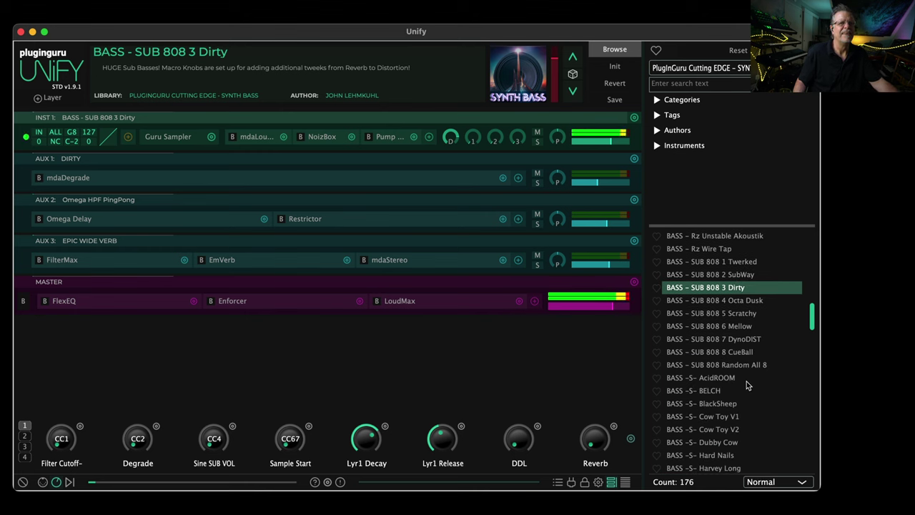
# Audition the sub bass patches SUB 808 7 DynoDIST, SUB 808 8 CueBall and SUB 808 Random All 8
pyautogui.click(738, 342)
pyautogui.click(740, 352)
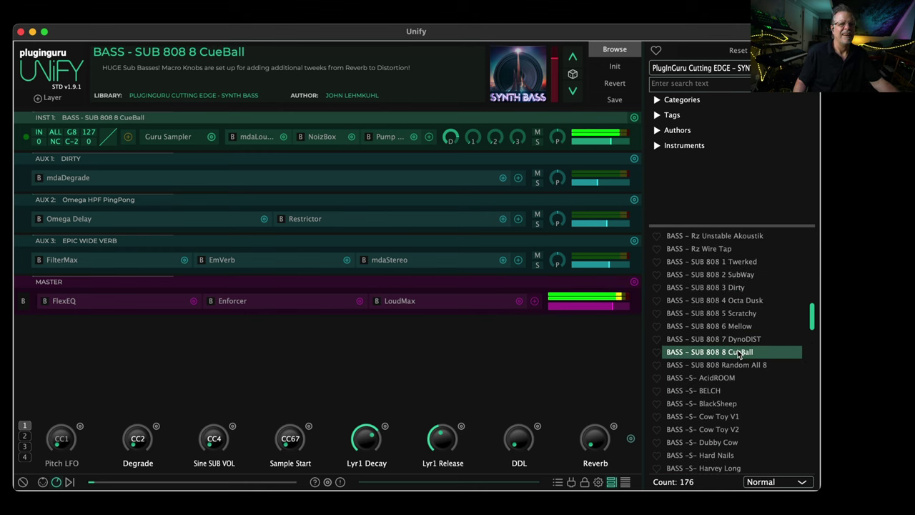
pyautogui.click(742, 366)
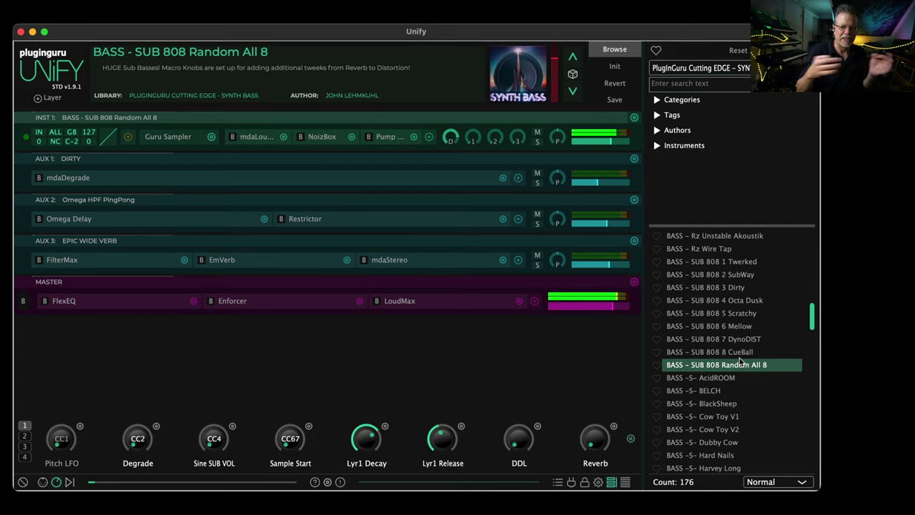
# Audition the -S- AcidROOM bass patch and inspect the sample list of its INST 1 Guru Sampler
pyautogui.click(724, 379)
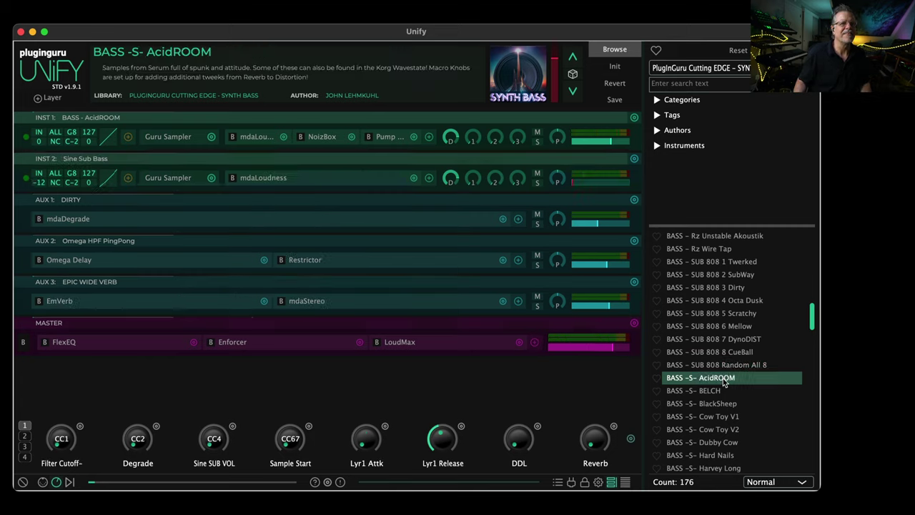
pyautogui.scroll(-5, 725, 386)
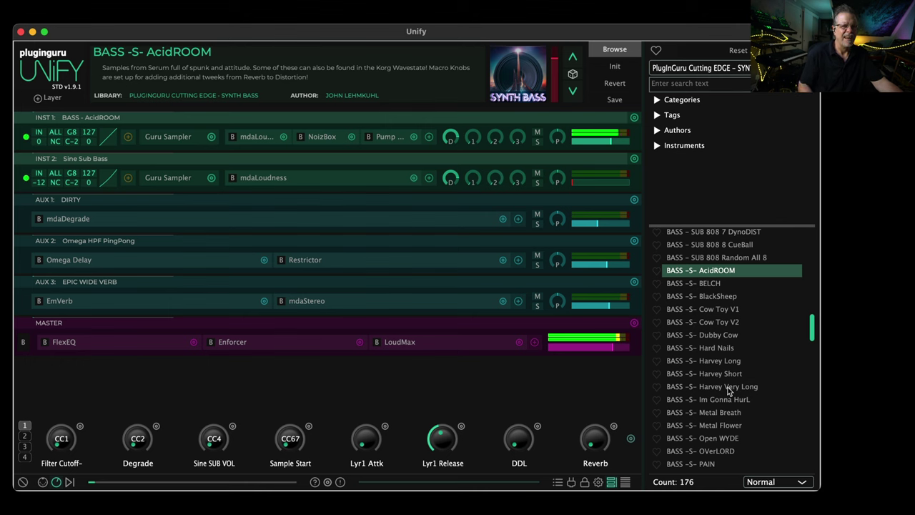
pyautogui.click(179, 138)
pyautogui.click(483, 200)
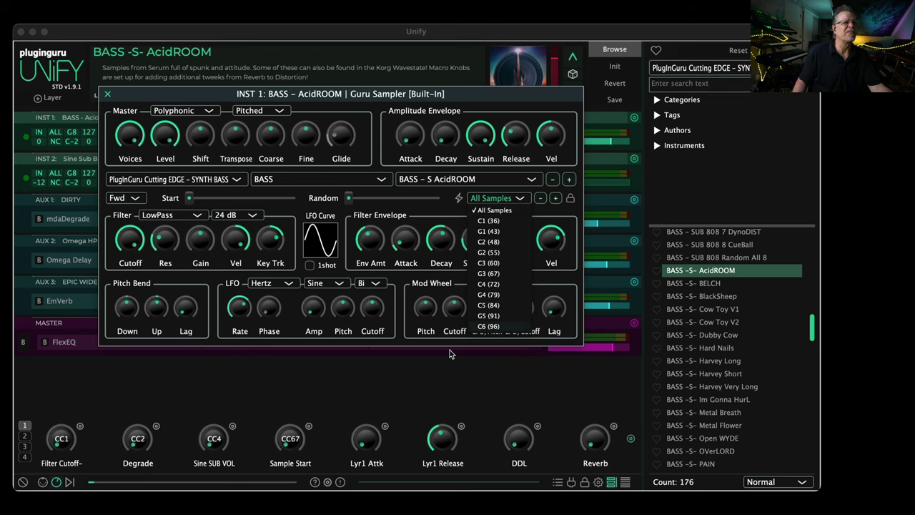
pyautogui.click(108, 96)
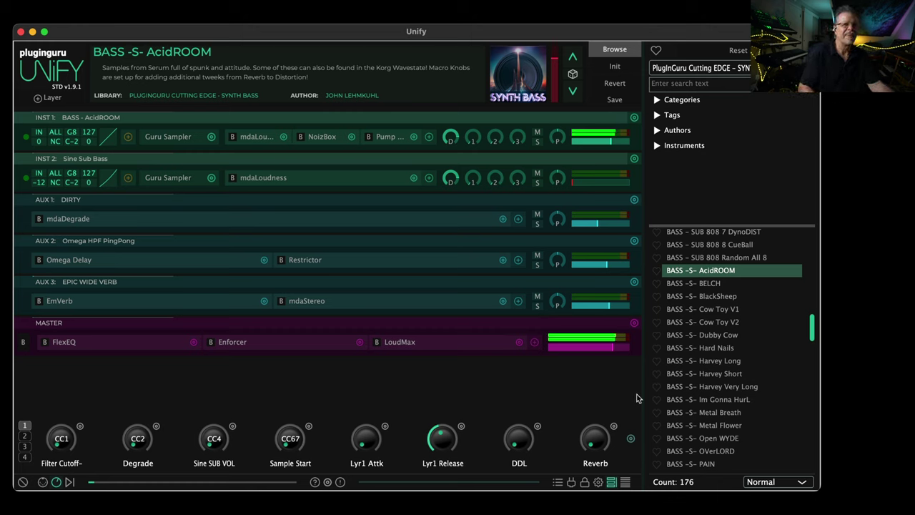
# Audition the -S- patches BELCH, BlackSheep and Cow Toy V1, trying the Sine SUB VOL macro on Cow Toy V1
pyautogui.click(712, 285)
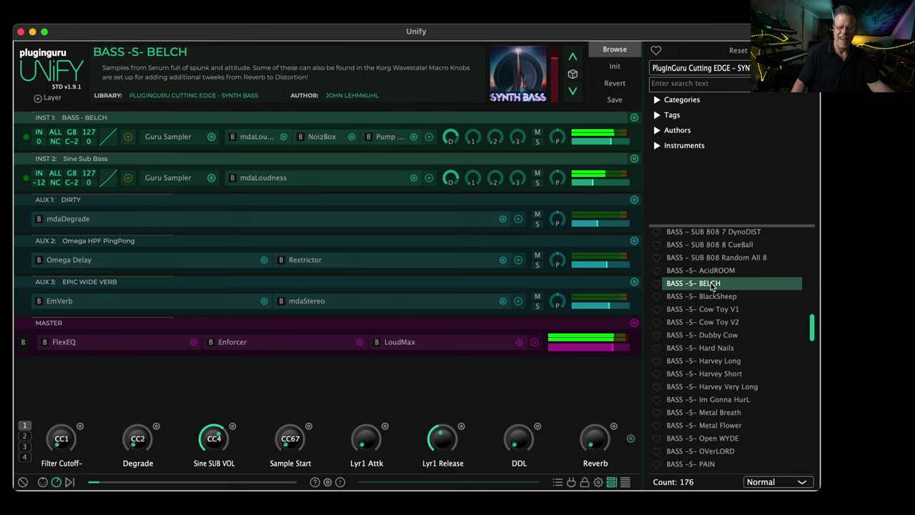
pyautogui.press('Down')
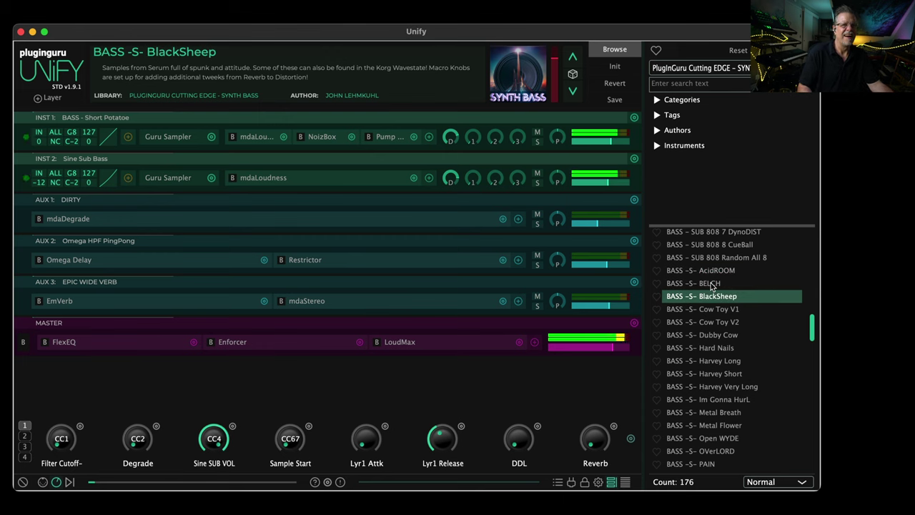
pyautogui.press('Down')
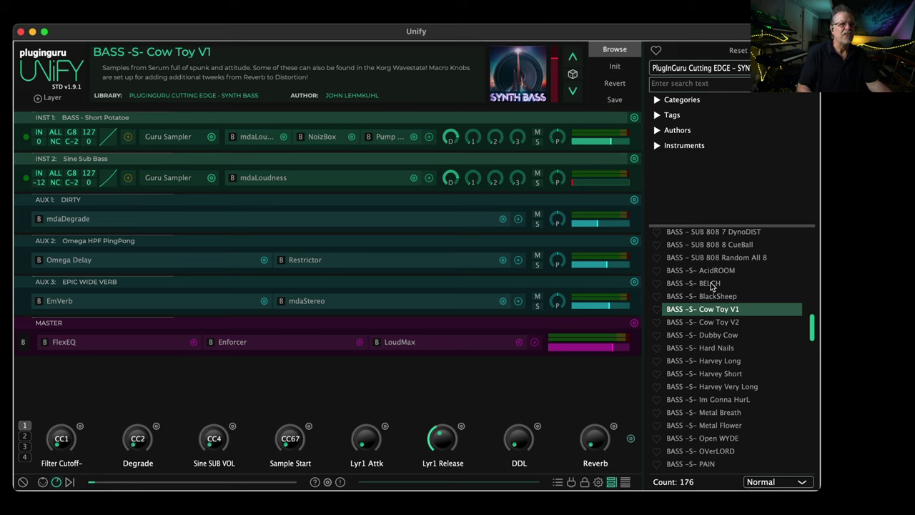
pyautogui.moveTo(212, 448); pyautogui.dragTo(206, 478)
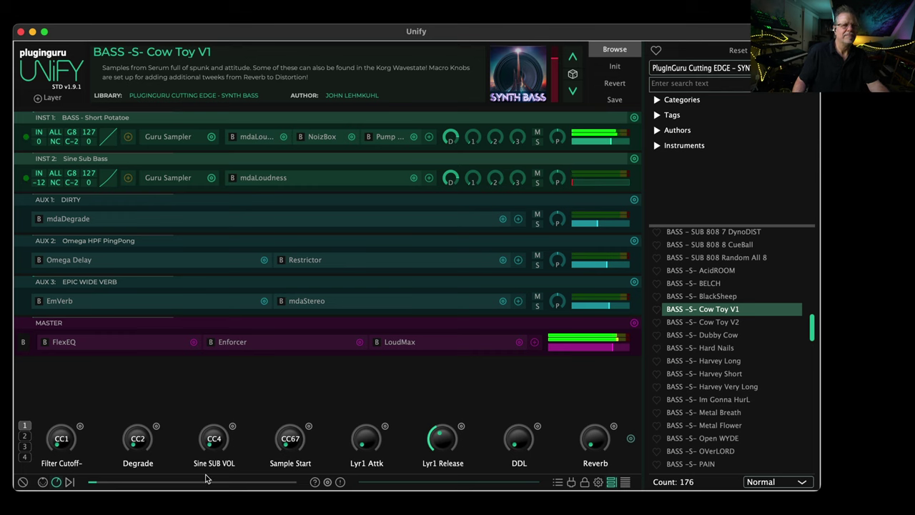
# Audition the -S- bass patches Dubby Cow, Harvey Long, Harvey Short and Im Gonna HurL
pyautogui.click(726, 335)
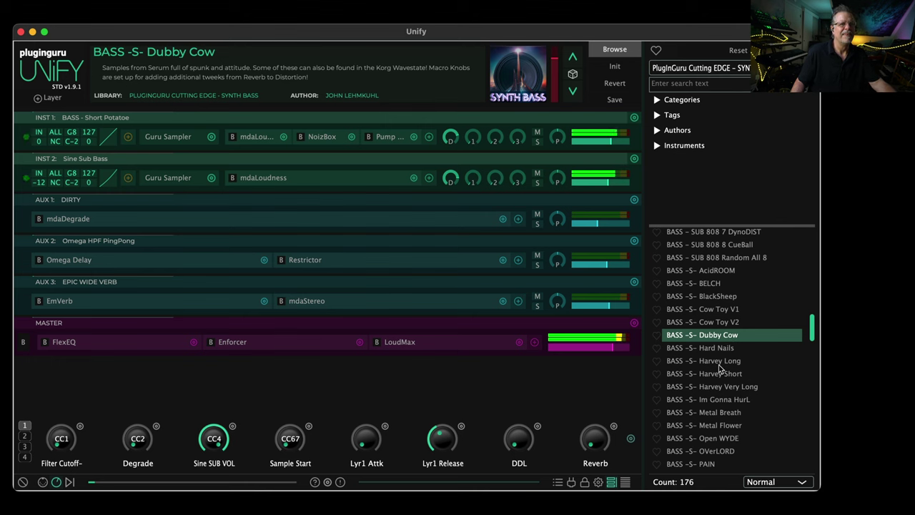
pyautogui.click(720, 362)
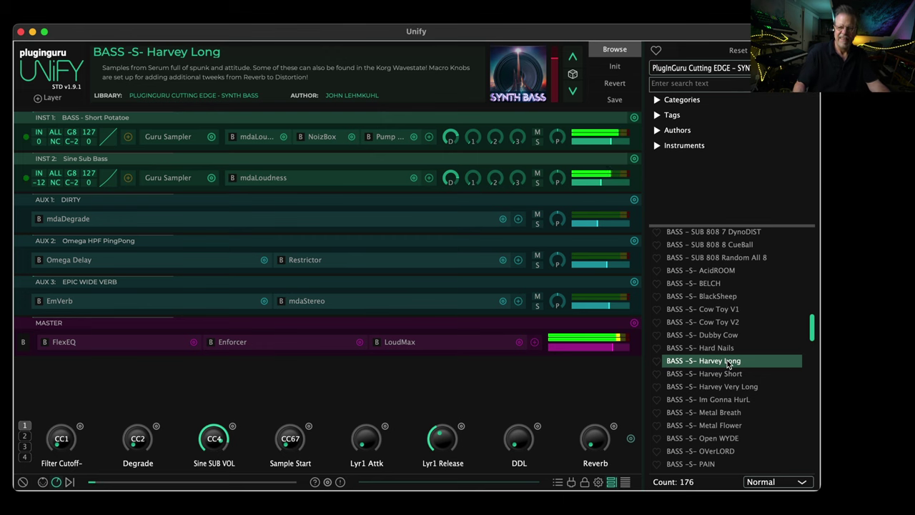
pyautogui.press('Down')
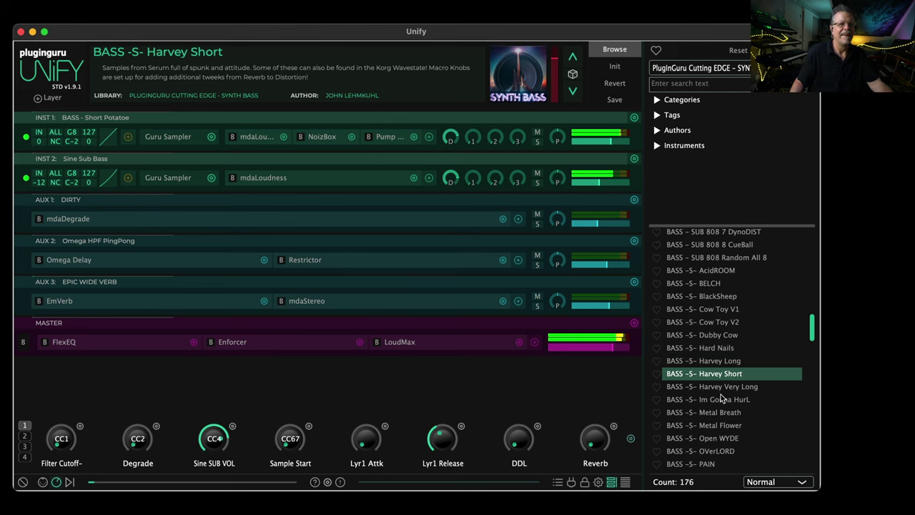
pyautogui.click(721, 400)
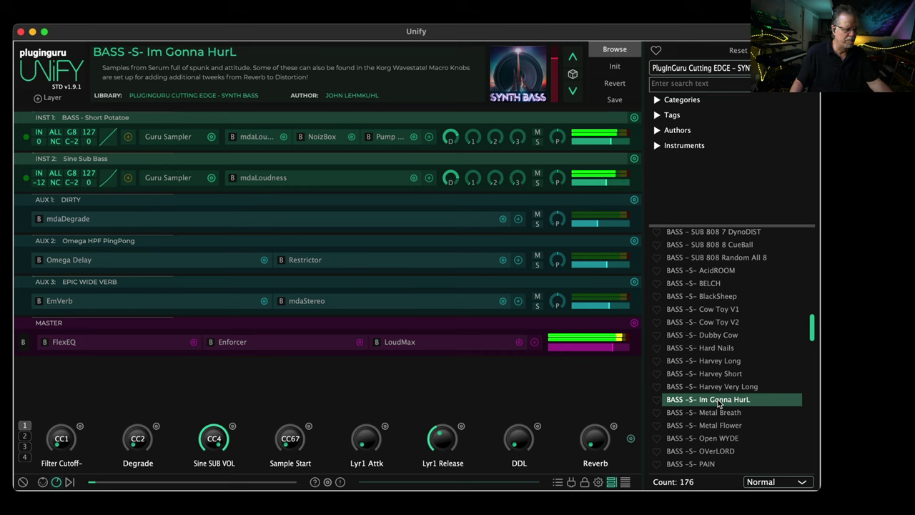
# Audition the -S- patches Metal Flower and OVerLORD, and show OVerLORD's second page of macro knobs with the distortion controls
pyautogui.click(736, 422)
pyautogui.scroll(-3, 735, 423)
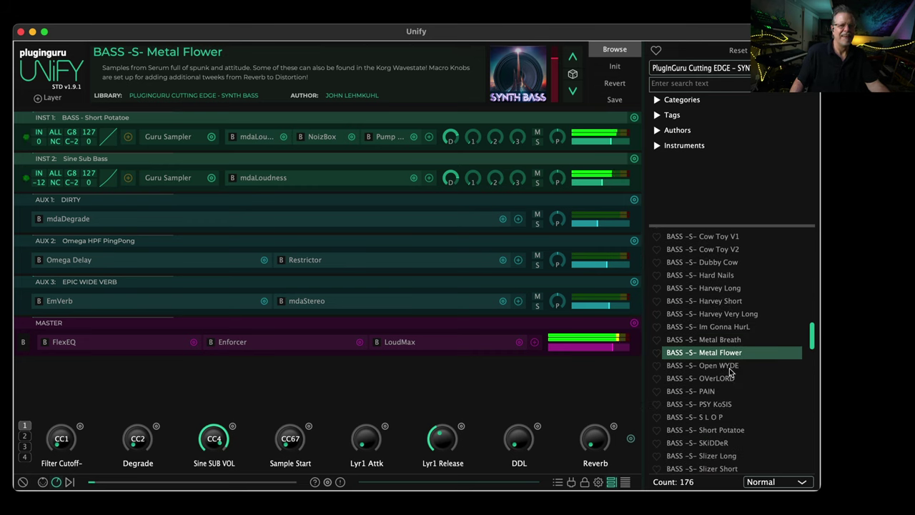
pyautogui.click(727, 379)
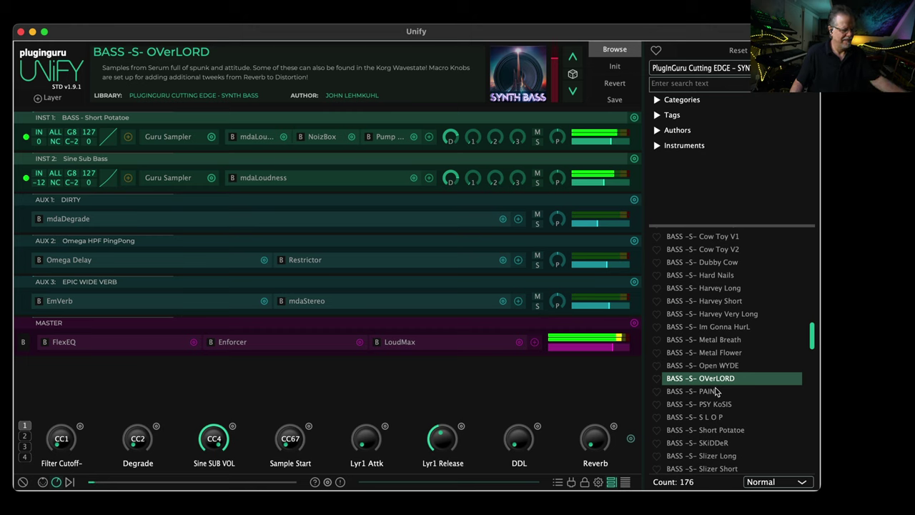
pyautogui.click(23, 436)
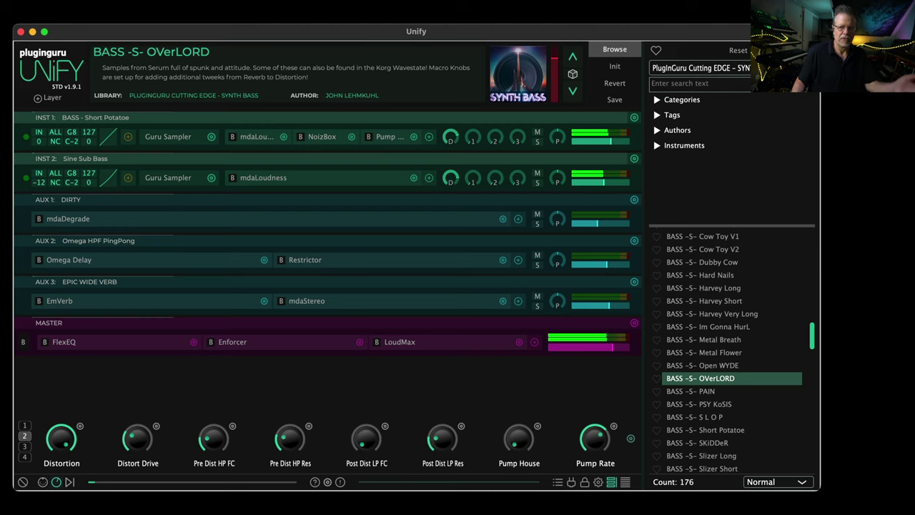
# Audition the -S- patches PAIN, PSY KoSIS and S L O P, and show the on-screen keyboard in place of the macro knobs
pyautogui.click(709, 393)
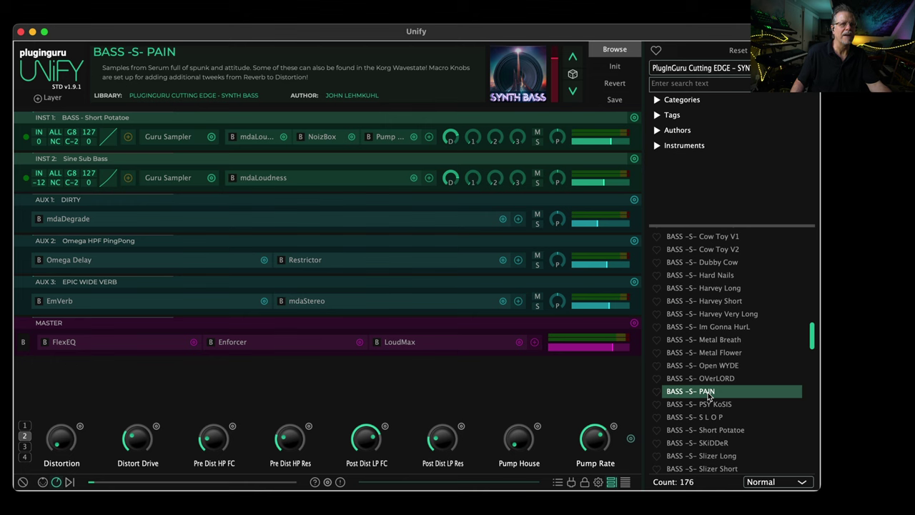
pyautogui.click(718, 406)
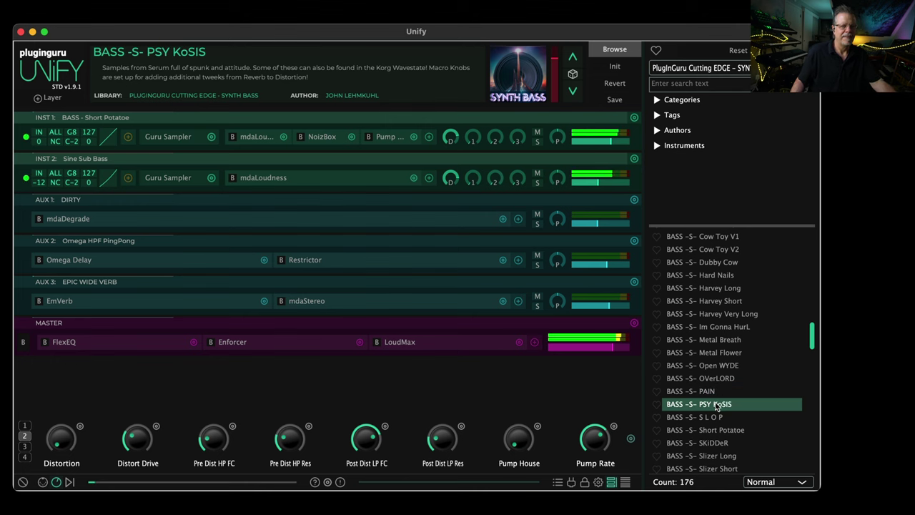
pyautogui.click(715, 418)
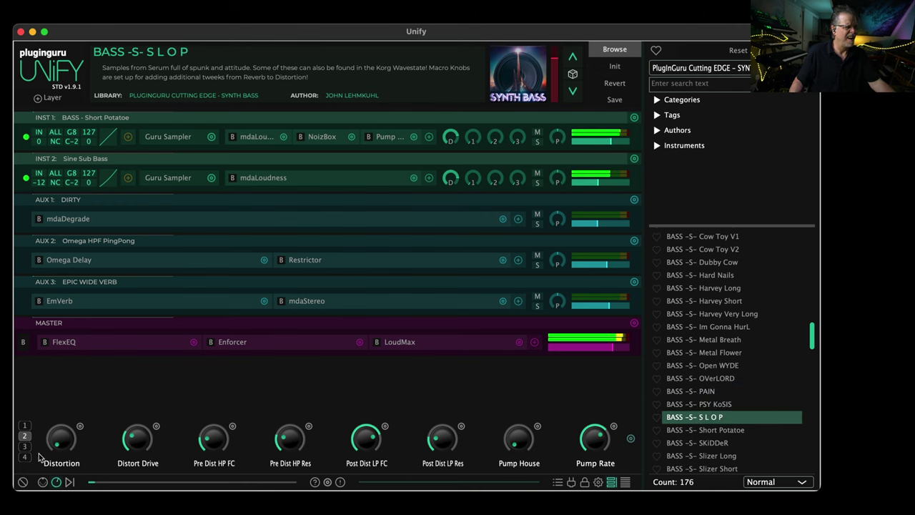
pyautogui.click(43, 482)
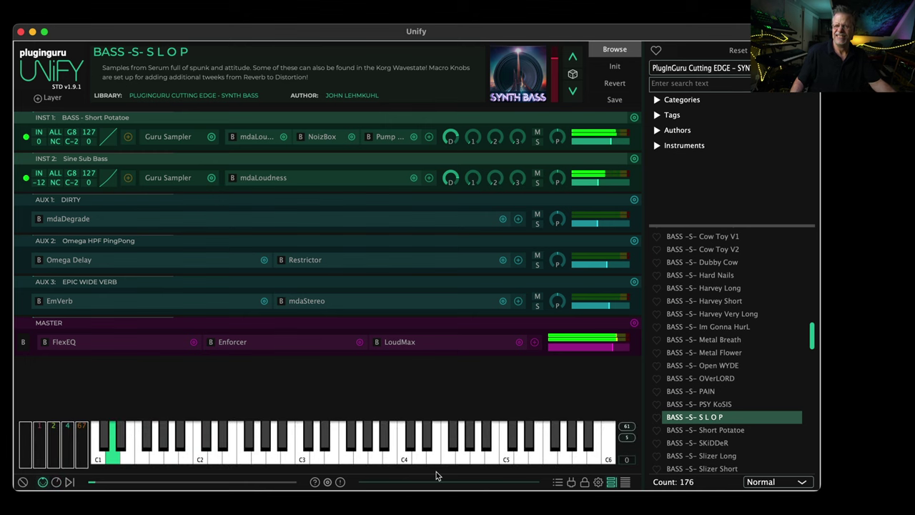
# Audition the -S- bass patches SKiDDeR, Slizer Short and SNAKE
pyautogui.click(722, 442)
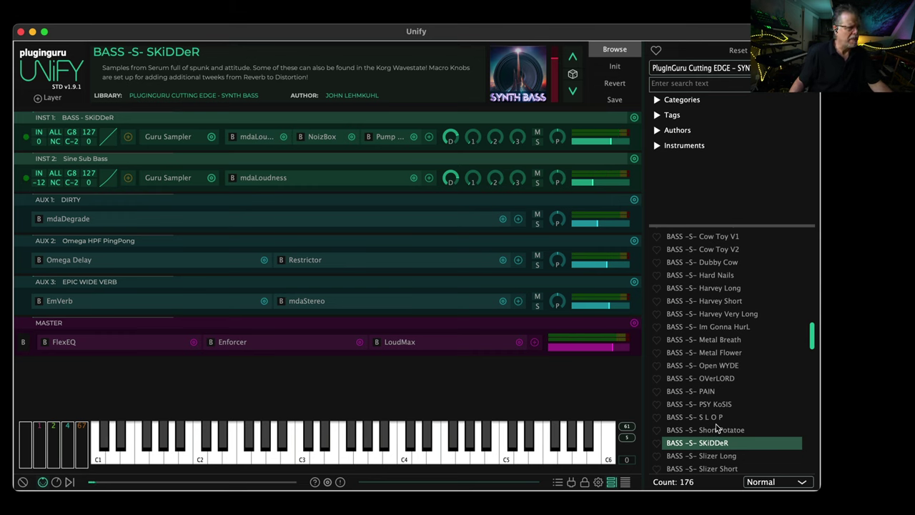
pyautogui.scroll(-2, 736, 412)
pyautogui.click(719, 407)
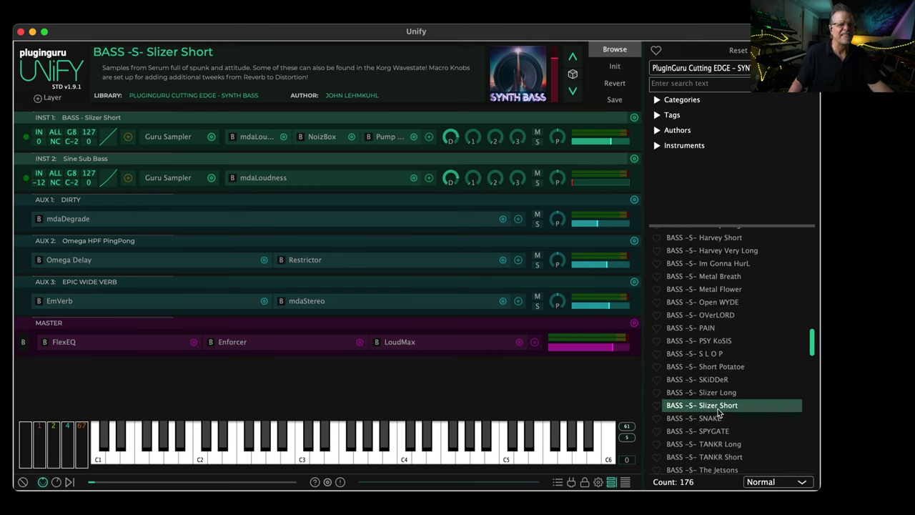
pyautogui.click(715, 419)
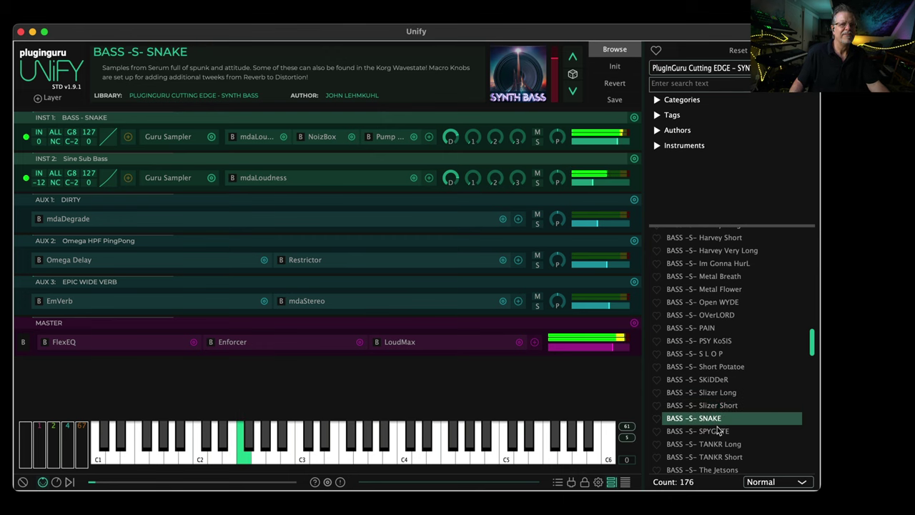
# Audition the -S- bass patches SPYGATE, TANKR Long, TANKR Short and The Jetsons
pyautogui.click(718, 431)
pyautogui.scroll(-1, 719, 431)
pyautogui.click(718, 418)
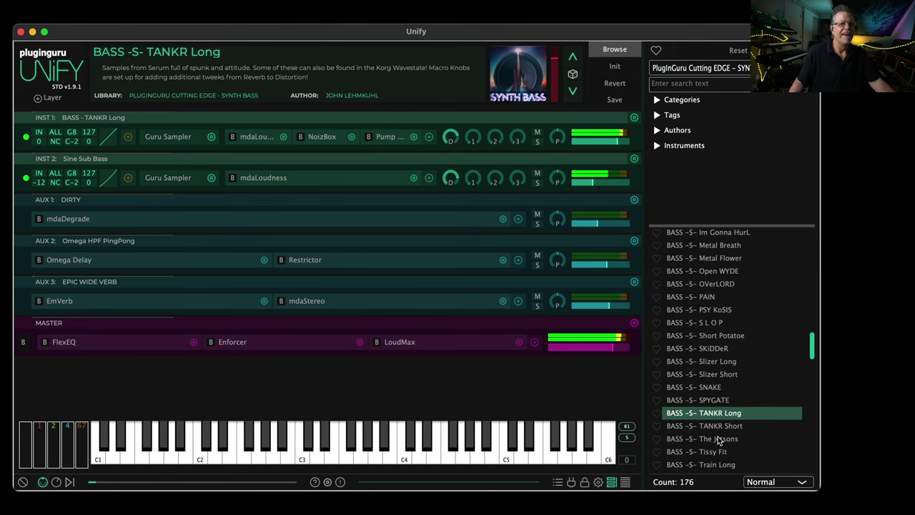
pyautogui.click(720, 429)
pyautogui.click(718, 438)
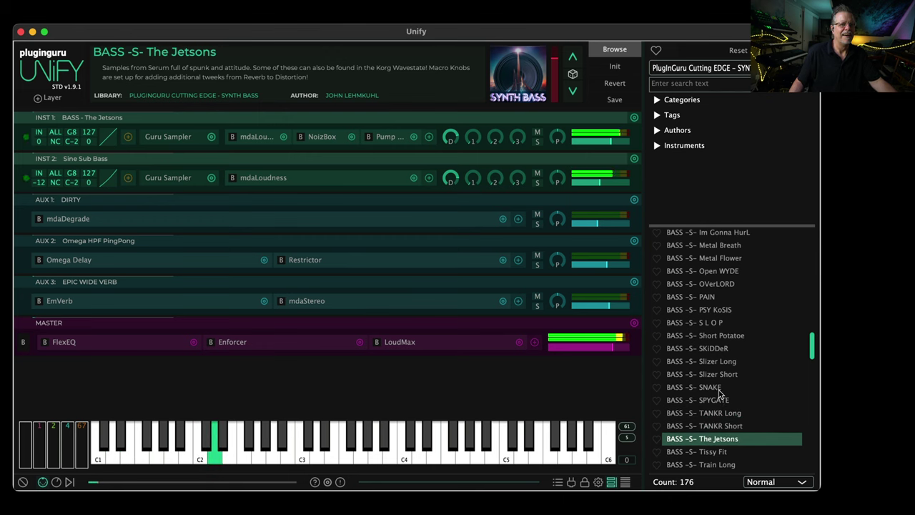
# Audition the -S- bass patches Tissy Fit, Train Short, Twerker and WASTE
pyautogui.scroll(-5, 718, 422)
pyautogui.click(722, 332)
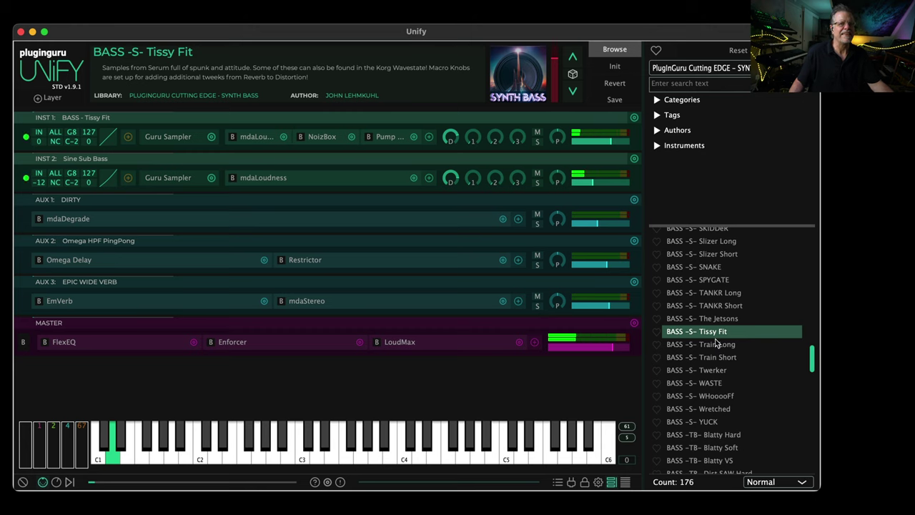
pyautogui.click(714, 359)
pyautogui.click(712, 371)
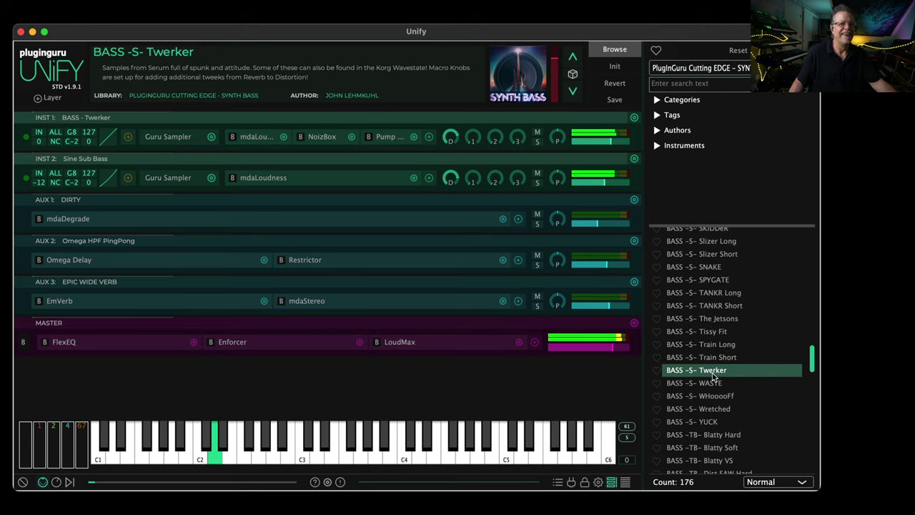
pyautogui.click(712, 384)
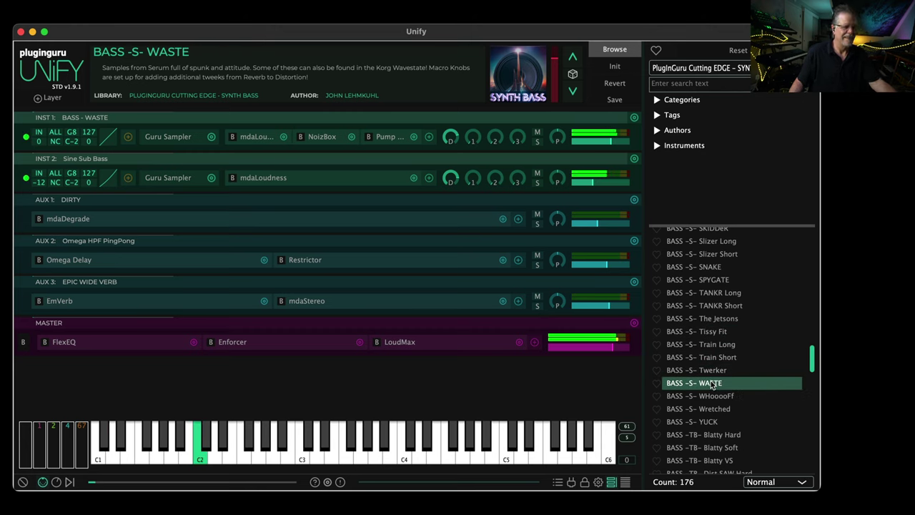
# Audition the -S- bass patches WHooooFf and YUCK
pyautogui.click(715, 396)
pyautogui.scroll(-3, 717, 402)
pyautogui.click(714, 354)
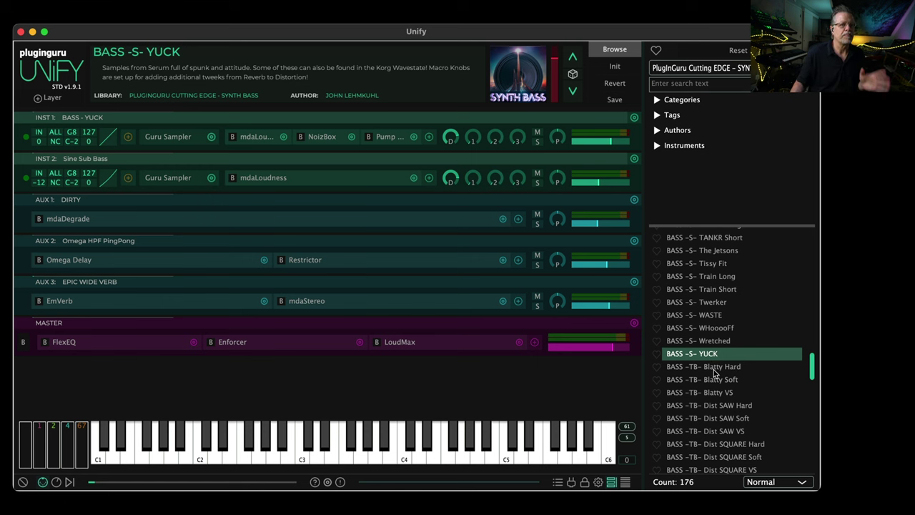
# Audition the TB303-style bass patches Blatty Hard, Blatty Soft and Blatty VS
pyautogui.click(714, 368)
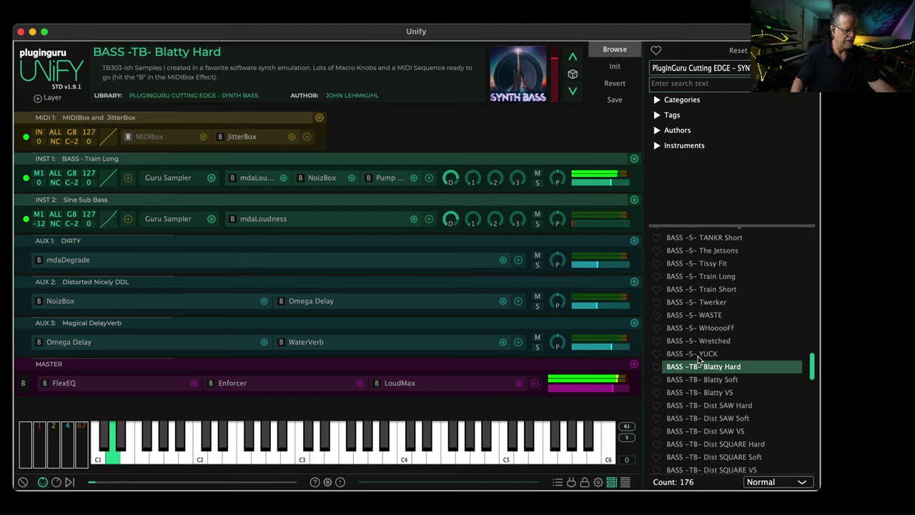
pyautogui.click(730, 384)
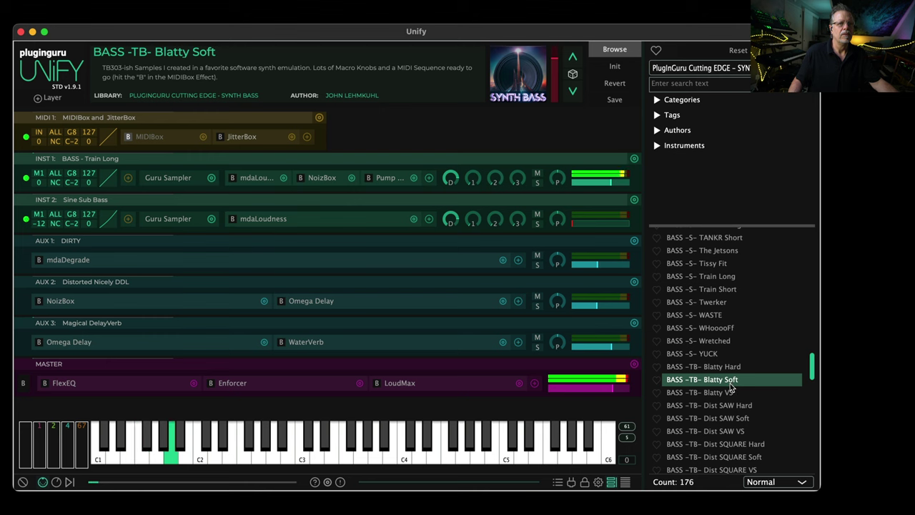
pyautogui.click(725, 395)
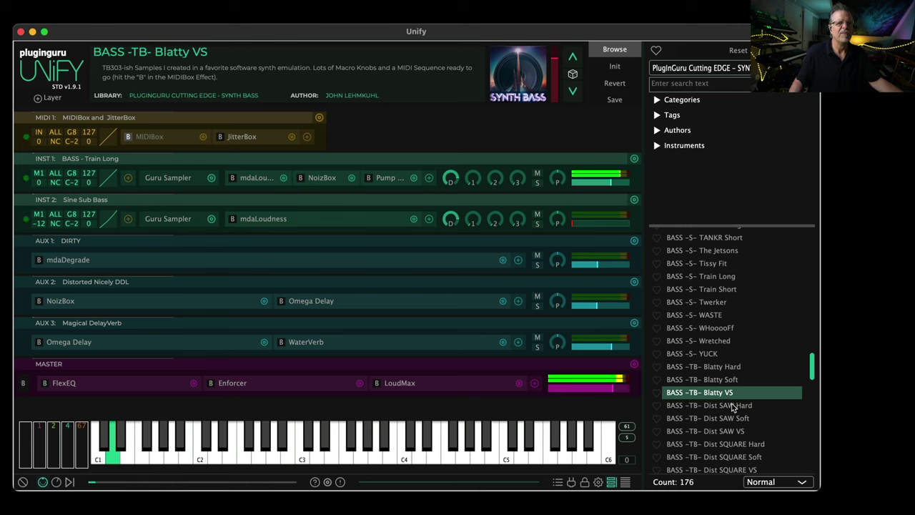
# Audition the TB303-style bass patches Dist SAW Hard, Dist SAW Soft and Dist SAW VS
pyautogui.click(732, 406)
pyautogui.click(734, 418)
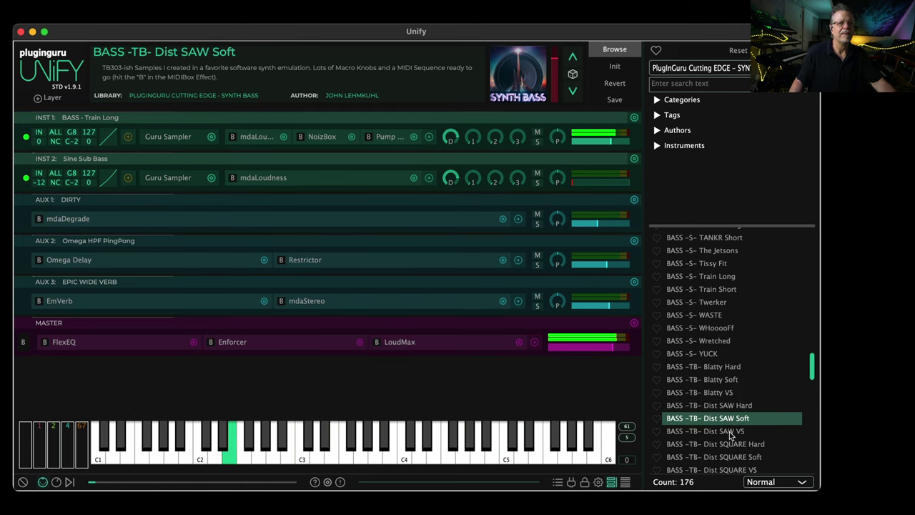
pyautogui.click(730, 432)
pyautogui.scroll(-2, 733, 432)
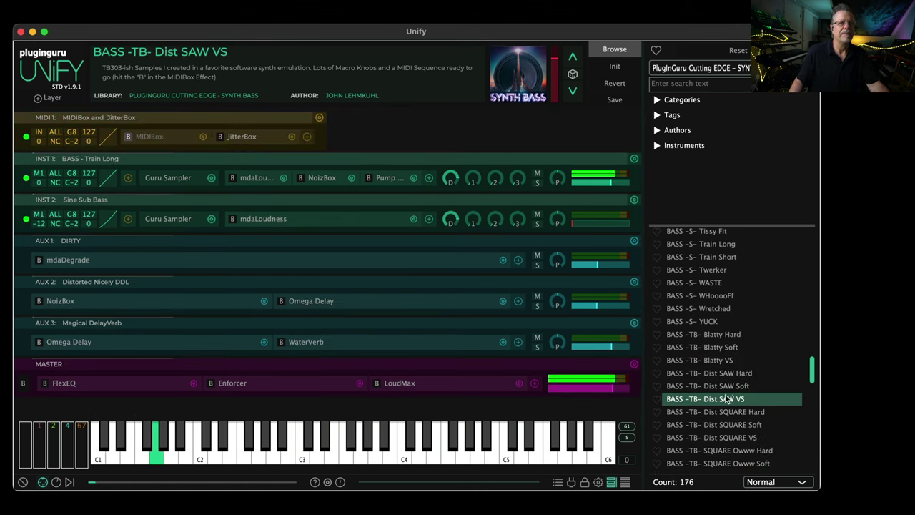
# Audition the TB303-style bass patches Dist SQUARE VS and SQUARE Owww VS
pyautogui.click(734, 438)
pyautogui.scroll(-7, 734, 437)
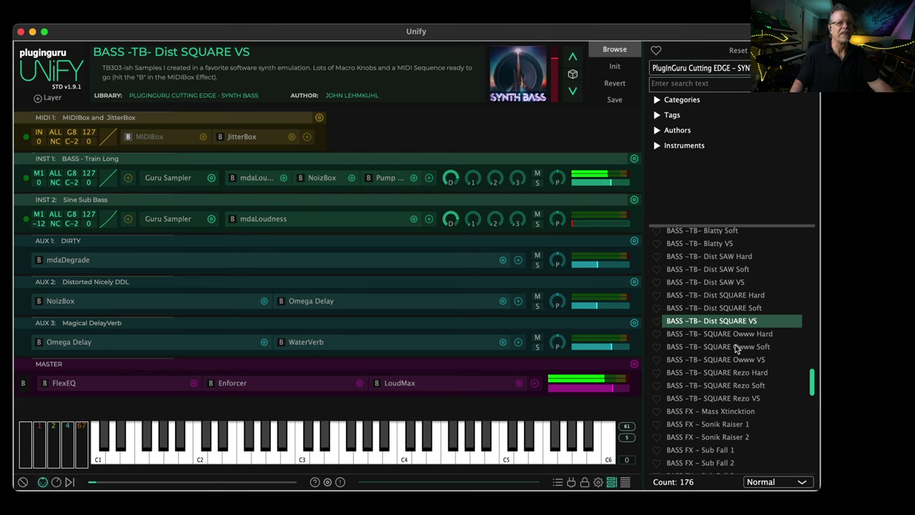
pyautogui.click(730, 361)
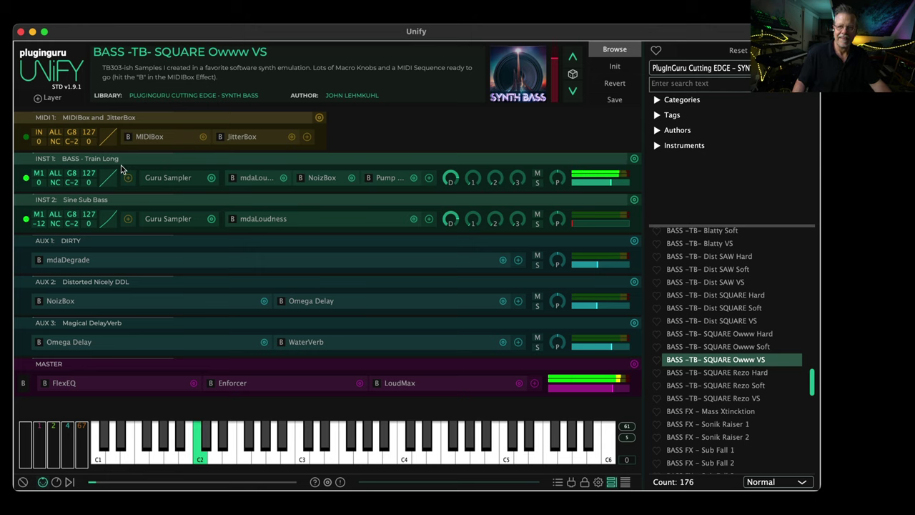
# Open the MIDIBox of SQUARE Owww VS and audition its MIDI phrases from Synch FallDown up to TB Lines Komplex 7, then close it
pyautogui.click(150, 139)
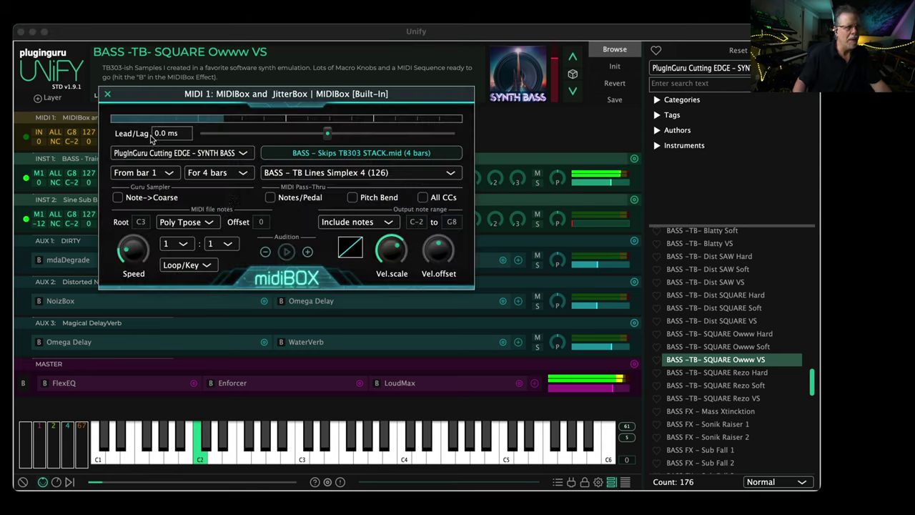
pyautogui.click(308, 252)
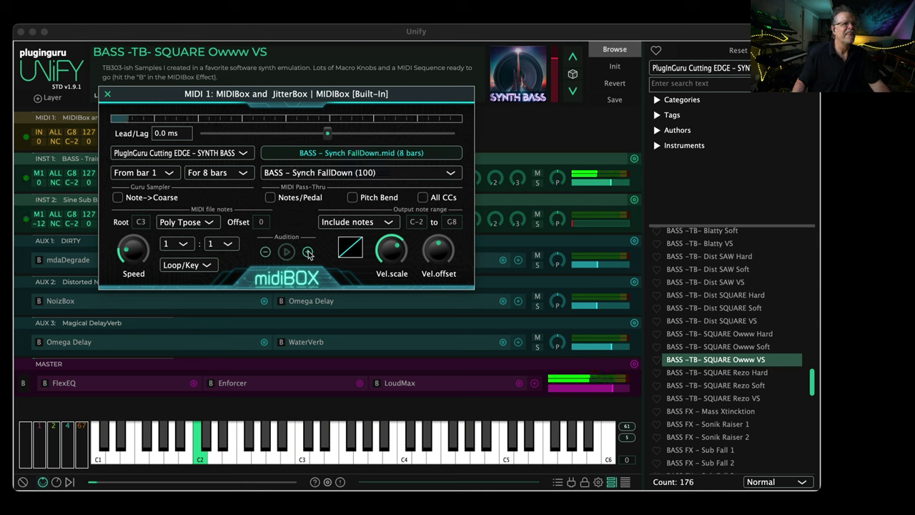
pyautogui.click(308, 252)
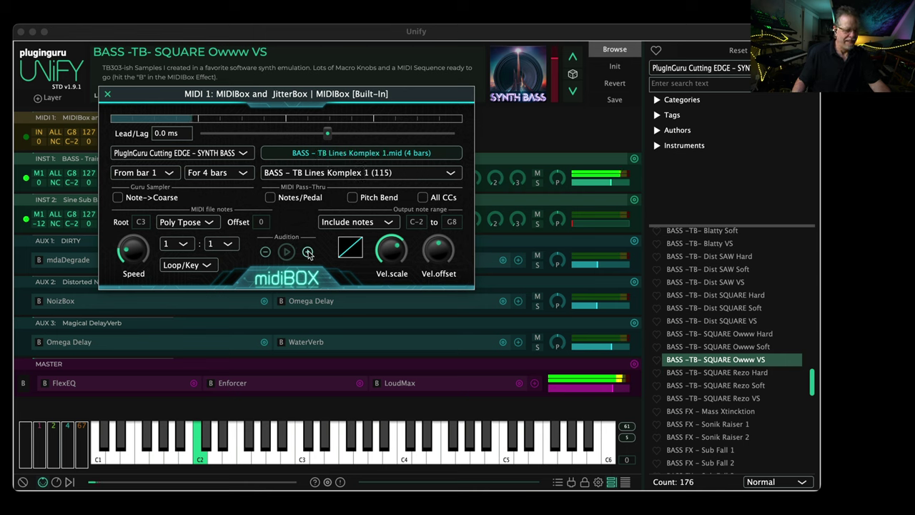
pyautogui.click(308, 252)
pyautogui.click(308, 252)
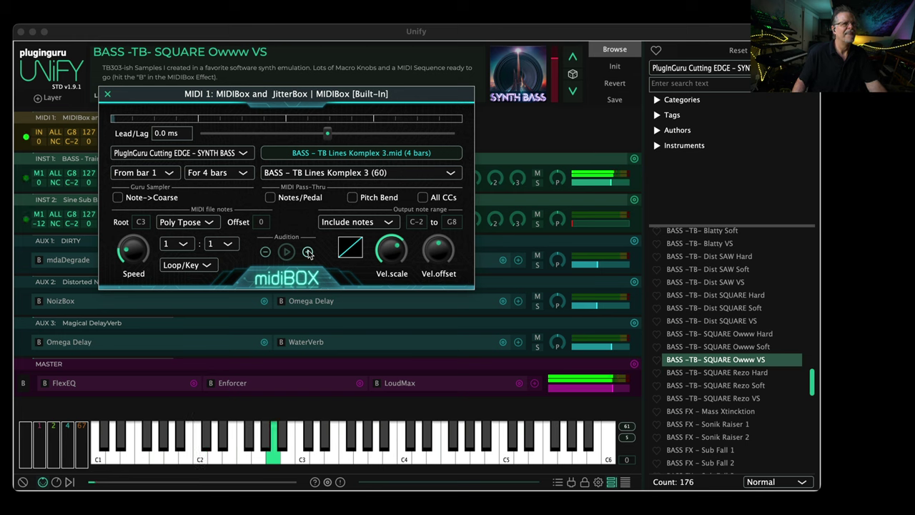
pyautogui.click(308, 252)
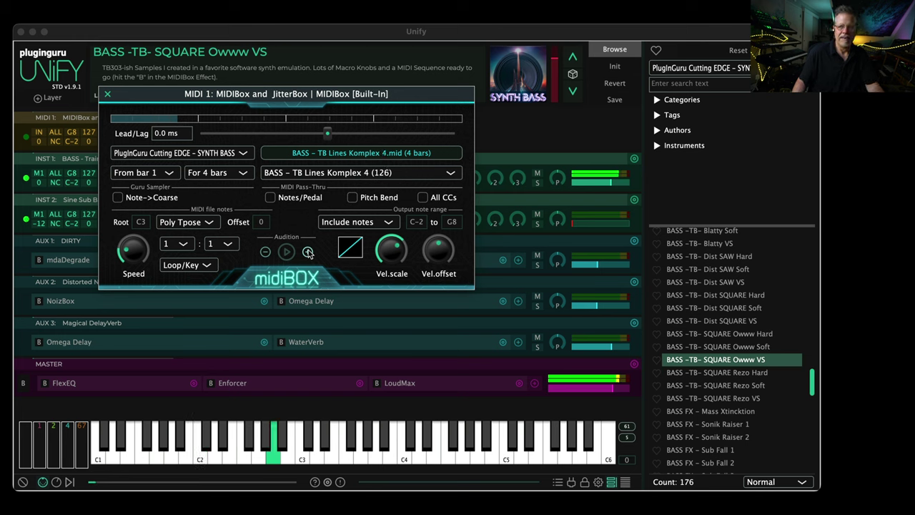
pyautogui.click(308, 253)
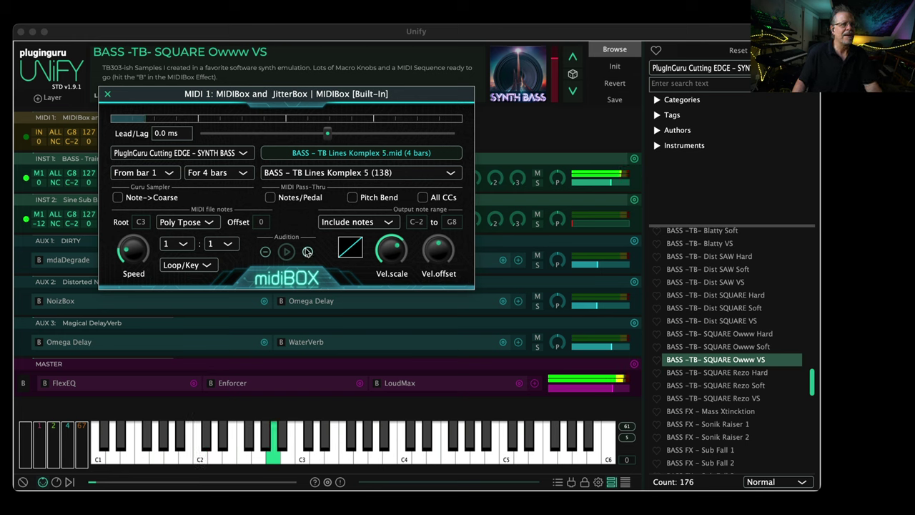
pyautogui.click(308, 252)
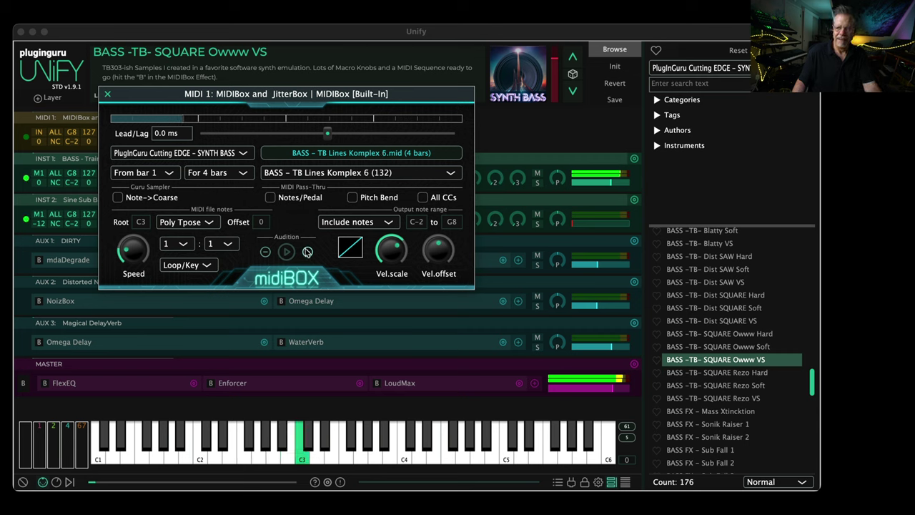
pyautogui.click(307, 252)
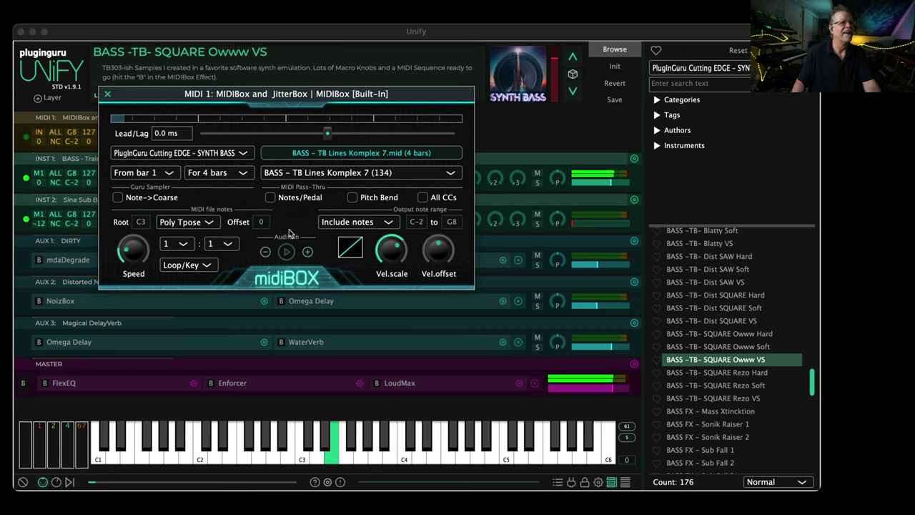
pyautogui.click(108, 94)
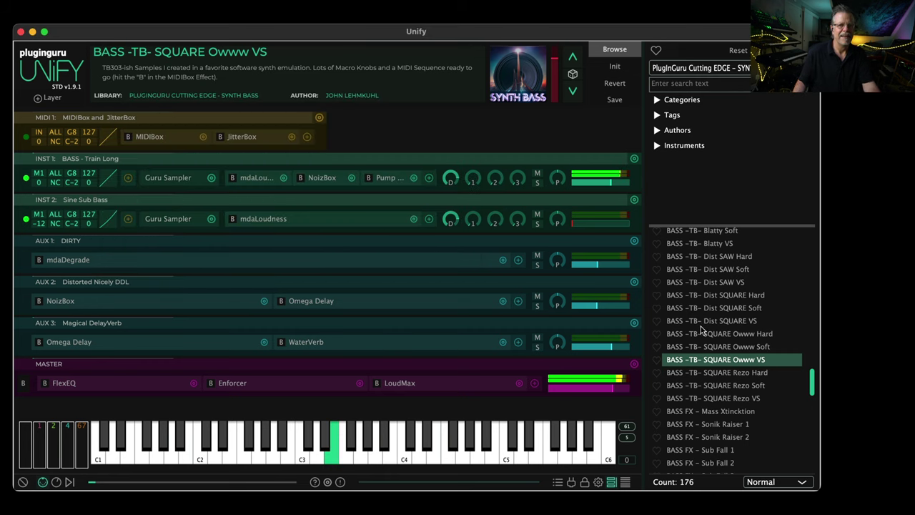
# Show macro page 1 of SQUARE Owww VS and turn up its DDL, Reverb and Degrade macros
pyautogui.click(55, 482)
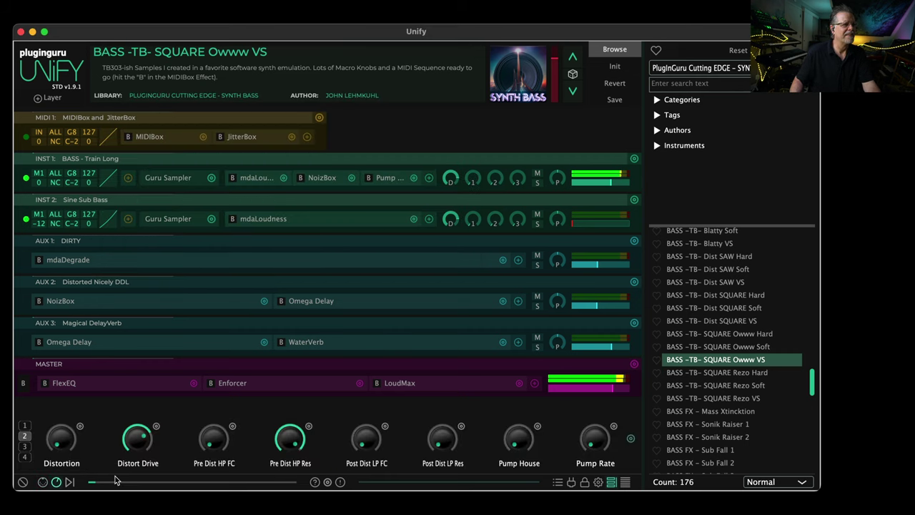
pyautogui.click(24, 424)
pyautogui.moveTo(519, 440); pyautogui.dragTo(537, 361)
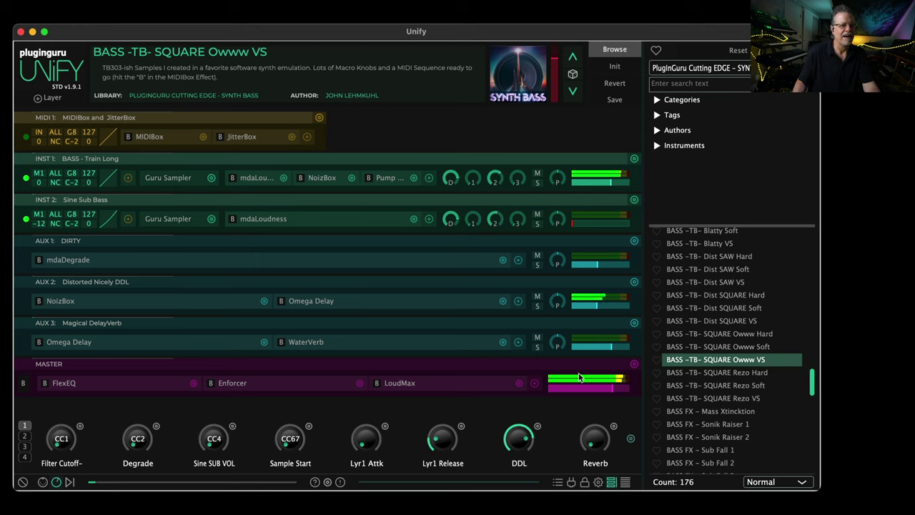
pyautogui.moveTo(593, 436); pyautogui.dragTo(589, 410)
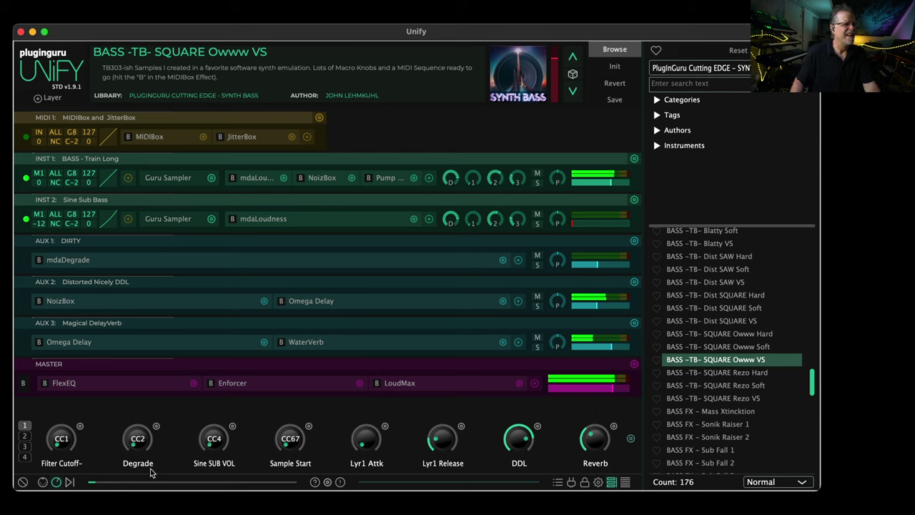
pyautogui.moveTo(146, 439); pyautogui.dragTo(150, 358)
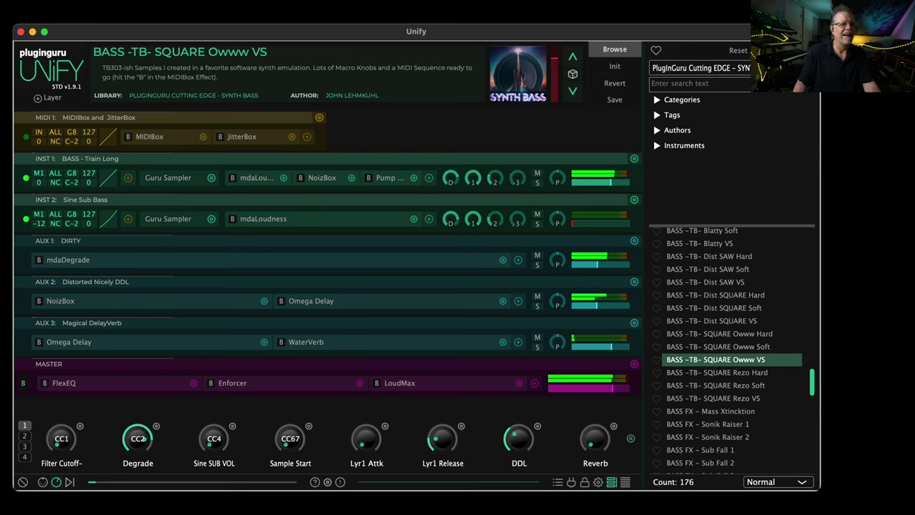
# Audition the TB303-style bass patches SQUARE Rezo Hard and SQUARE Rezo VS
pyautogui.click(735, 373)
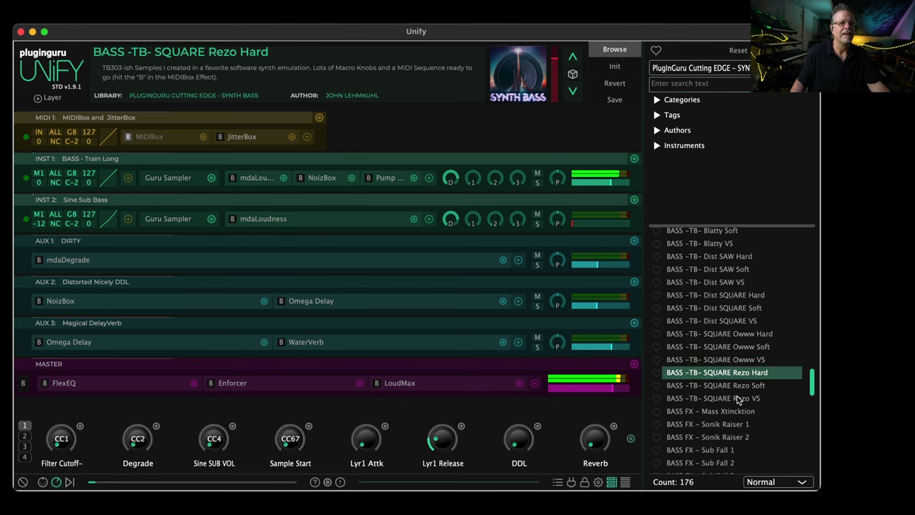
pyautogui.click(742, 398)
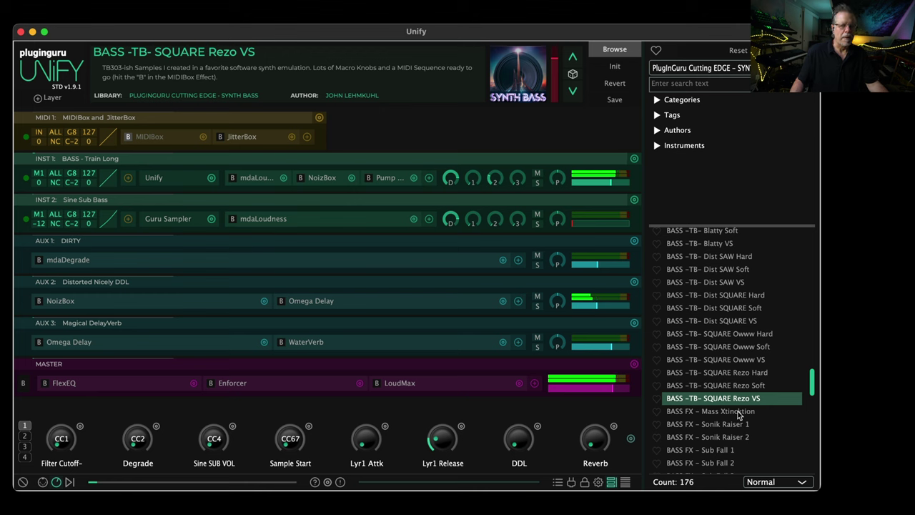
# Audition the BASS FX patches Mass Xtincktion, Sonik Raiser 1, Sub Fall 1, Sub Raiser and Sub Fall 3
pyautogui.click(739, 413)
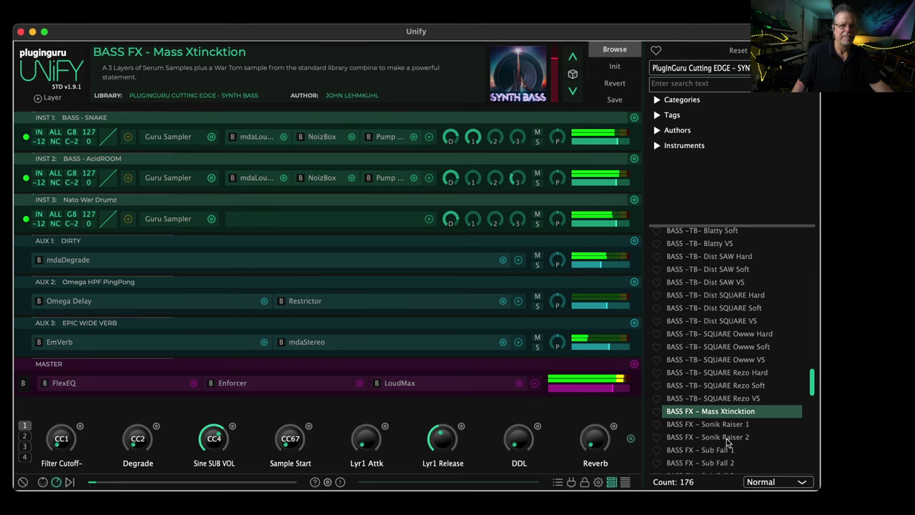
pyautogui.click(722, 425)
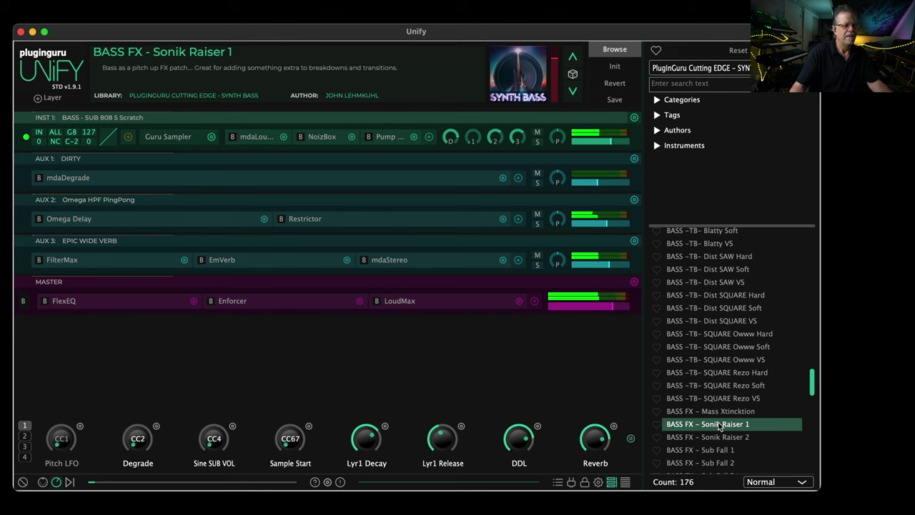
pyautogui.click(717, 451)
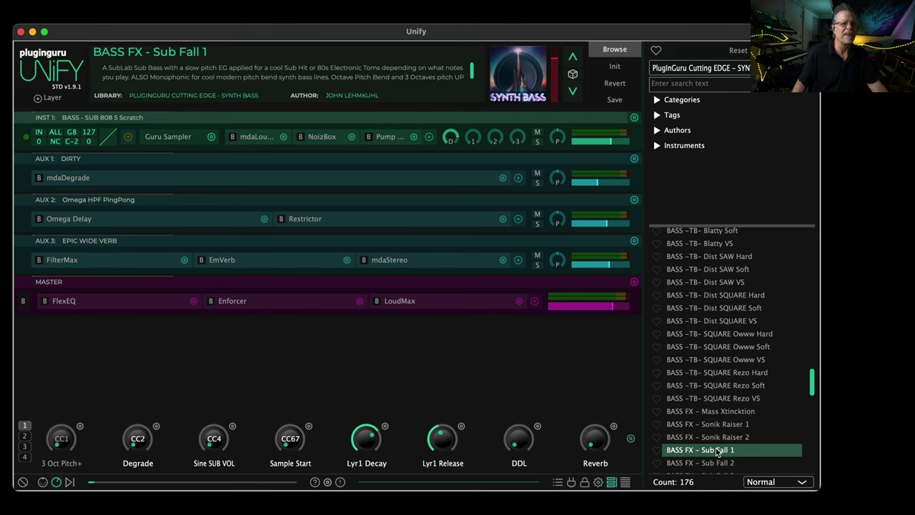
pyautogui.scroll(-3, 711, 408)
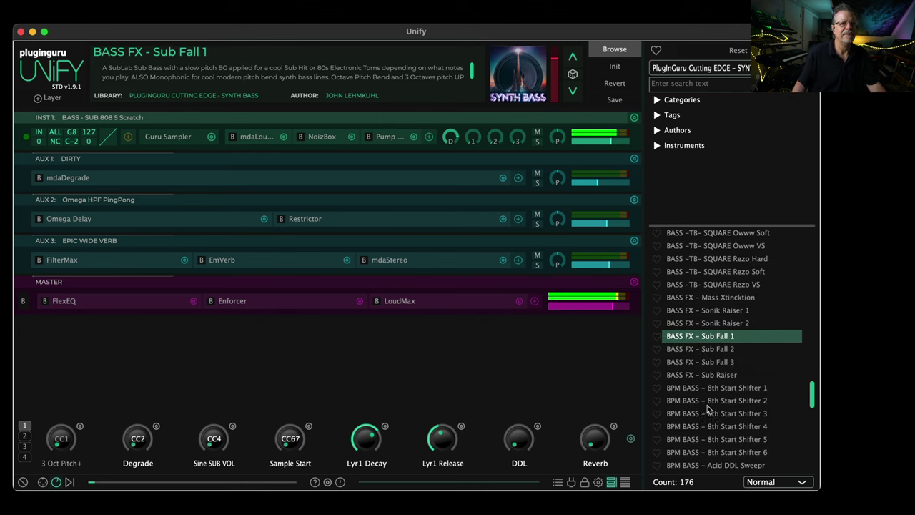
pyautogui.click(712, 376)
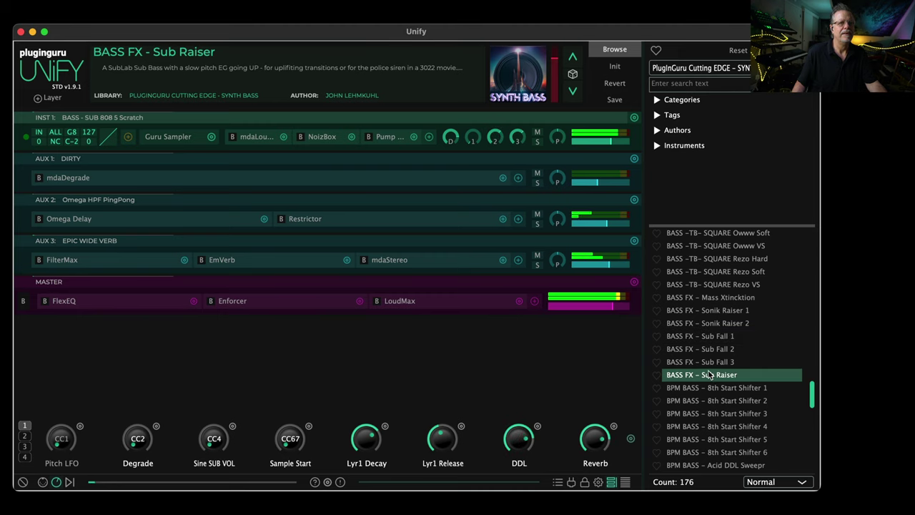
pyautogui.click(715, 364)
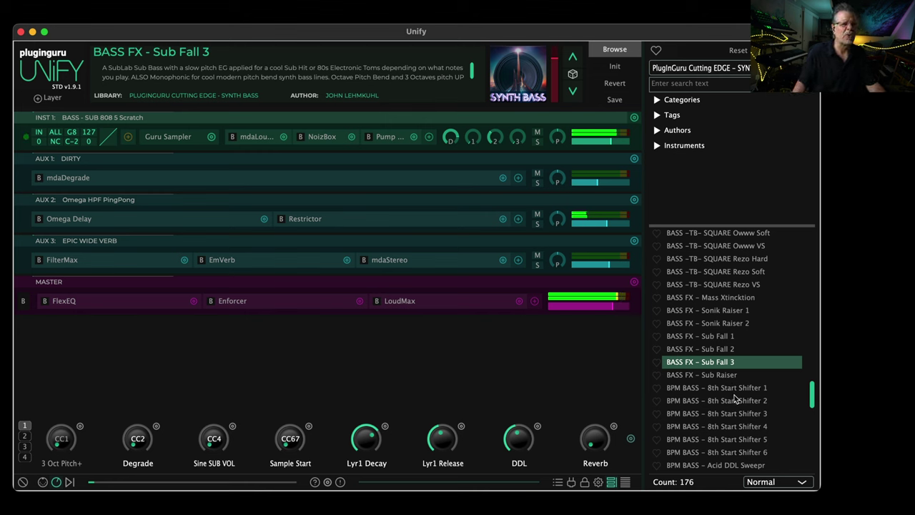
# Load BPM BASS - 8th Start Shifter 1 and inspect the sample start setting of the Guru Sampler nested in its first instrument layer
pyautogui.click(732, 390)
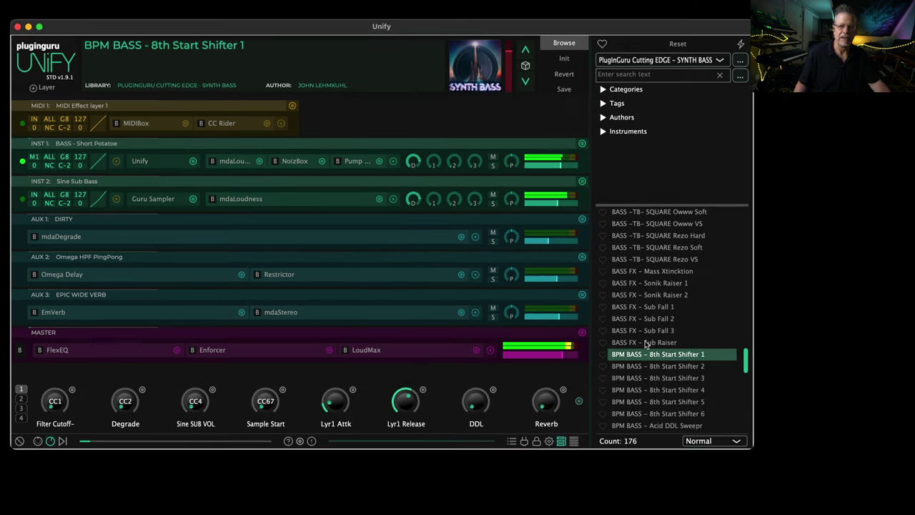
pyautogui.click(148, 163)
pyautogui.click(240, 185)
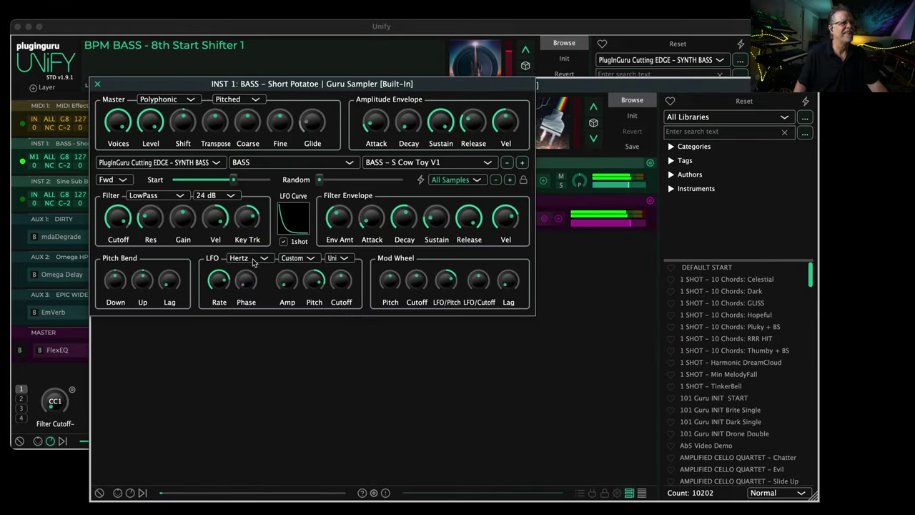
pyautogui.moveTo(230, 179); pyautogui.dragTo(108, 78)
pyautogui.click(99, 84)
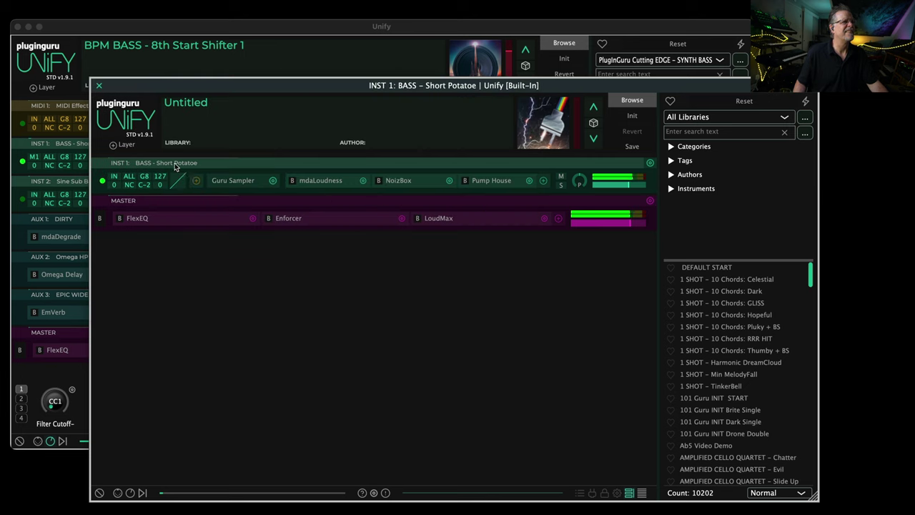
pyautogui.click(99, 85)
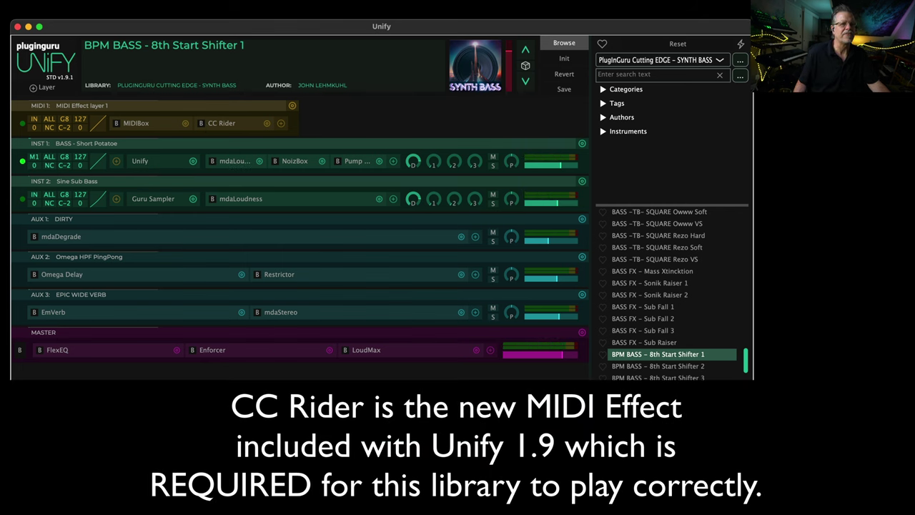
# Load BPM BASS - 8th Start Shifter 5 and open the linked parameters of the first macro in its nested Unify instance
pyautogui.click(658, 401)
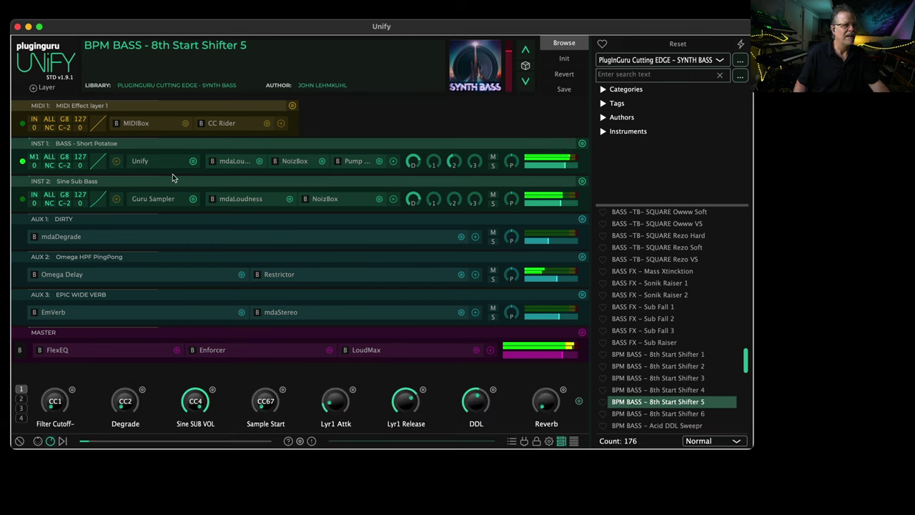
pyautogui.click(141, 161)
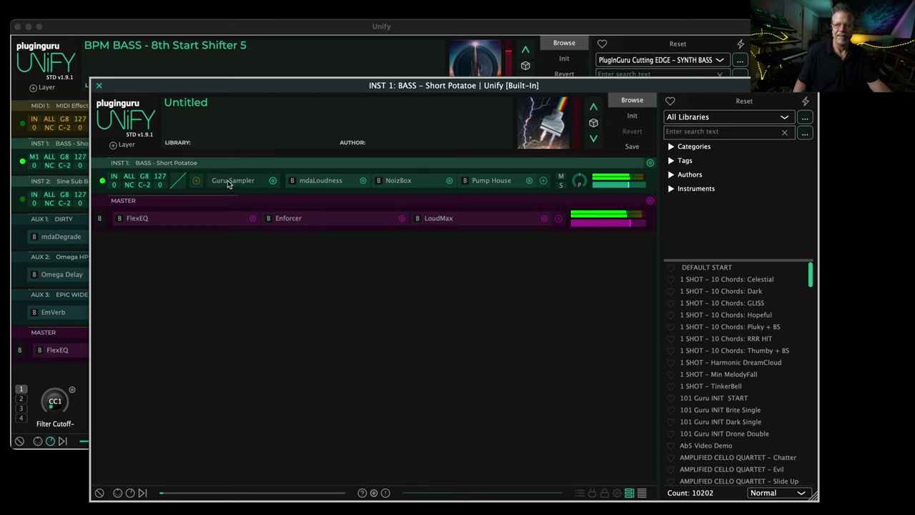
pyautogui.click(130, 492)
pyautogui.rightClick(157, 435)
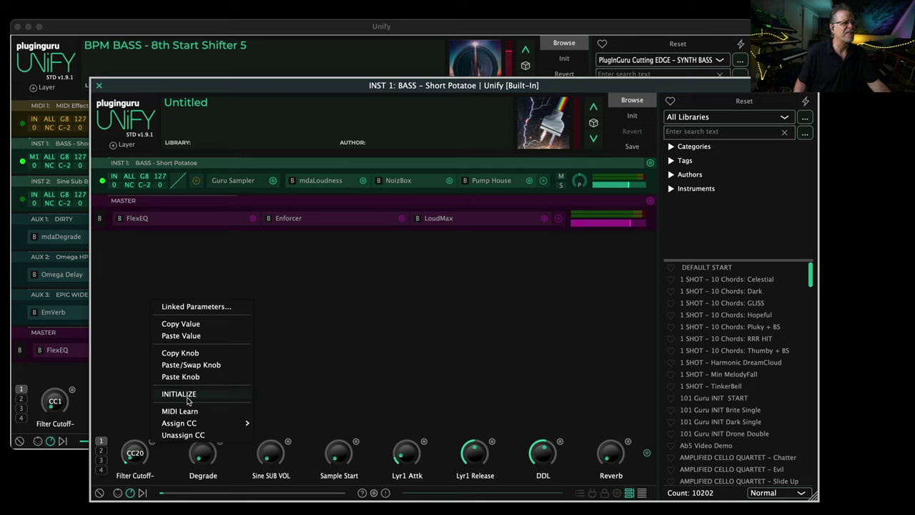
pyautogui.click(196, 307)
pyautogui.moveTo(194, 309)
pyautogui.mouseDown()
pyautogui.moveTo(209, 322)
pyautogui.moveTo(221, 367)
pyautogui.moveTo(208, 348)
pyautogui.moveTo(171, 355)
pyautogui.moveTo(225, 369)
pyautogui.moveTo(200, 305)
pyautogui.mouseUp()
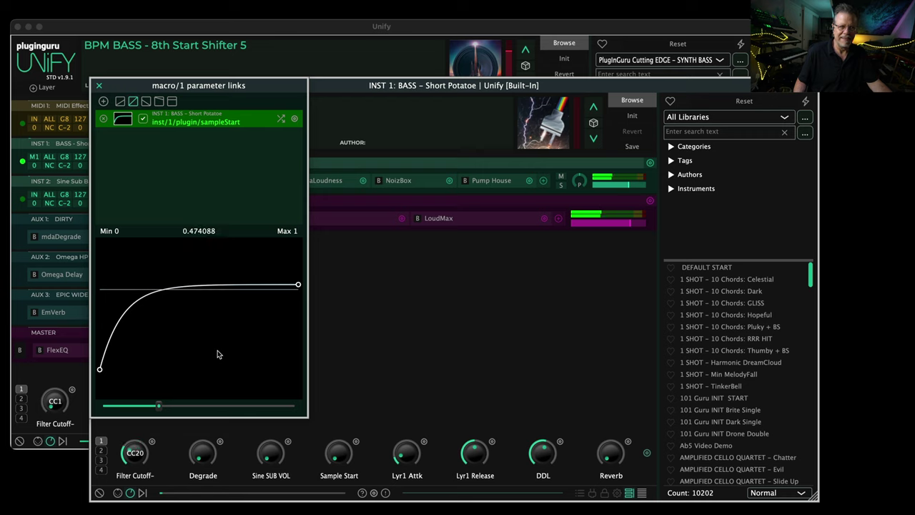
# Reshape the curve linking the first macro to sampleStart into a gentler bend and close the nested Unify instance
pyautogui.moveTo(218, 353); pyautogui.dragTo(247, 316)
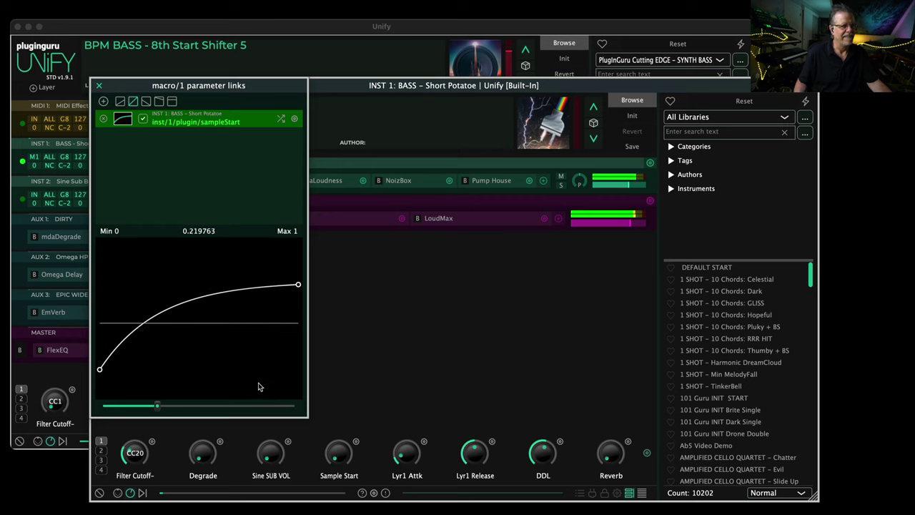
pyautogui.click(99, 85)
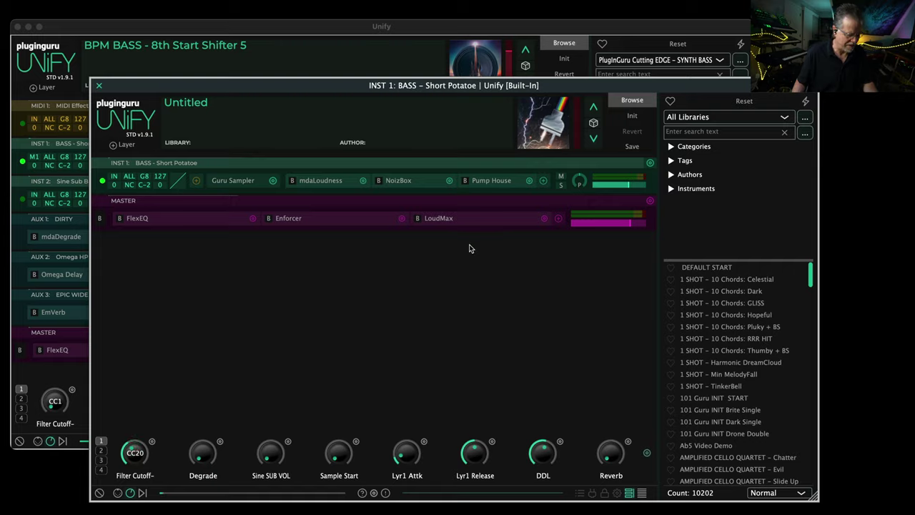
pyautogui.press('super+w')
# Audition the patch BPM BASS - 8th Start Shifter 6
pyautogui.click(664, 413)
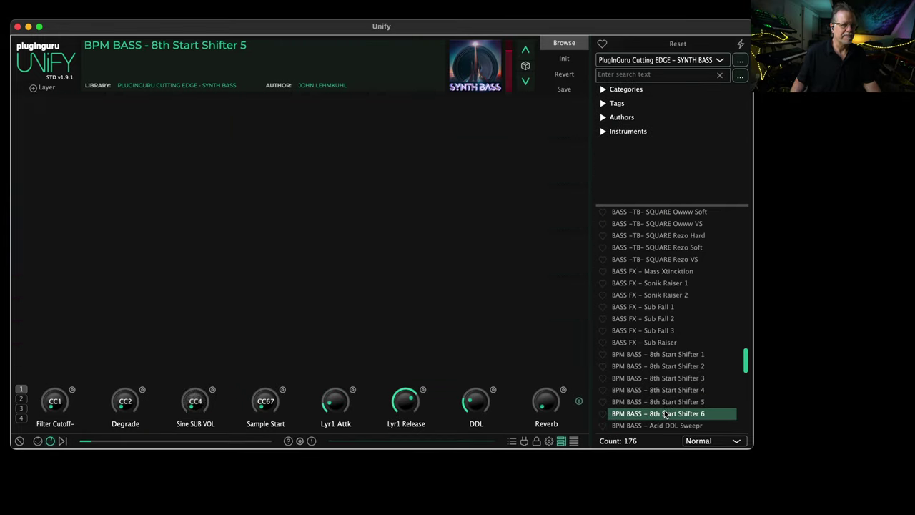
pyautogui.scroll(-1, 676, 386)
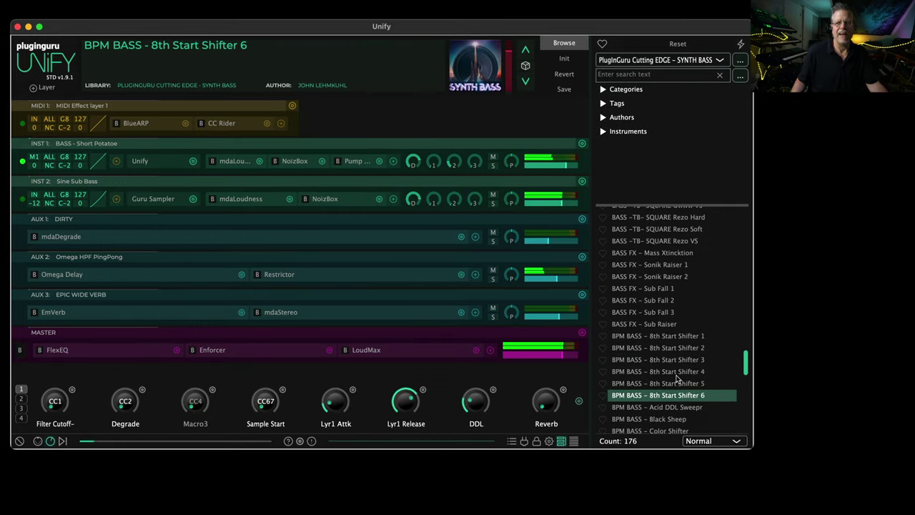
# Audition the patches BPM BASS - Black Sheep and DRUM KIT - Dub Step
pyautogui.scroll(-1, 676, 379)
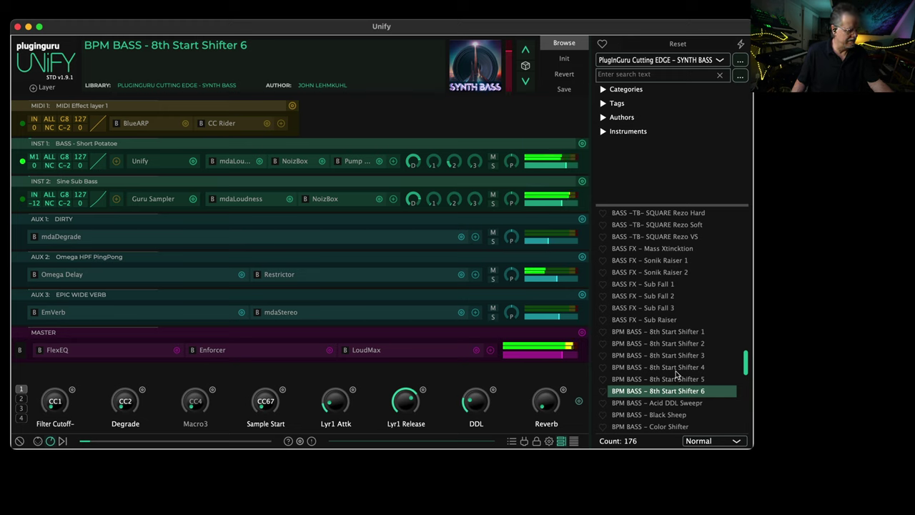
pyautogui.scroll(-5, 677, 368)
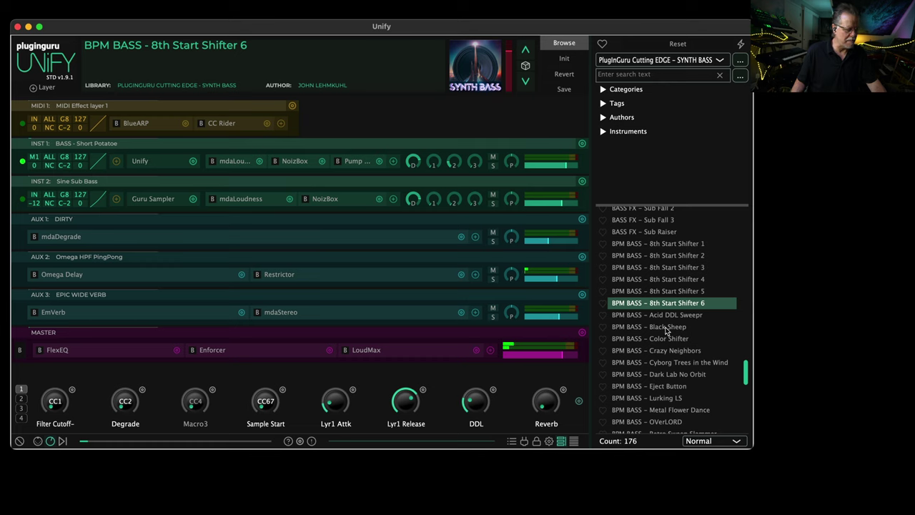
pyautogui.click(665, 327)
pyautogui.scroll(-15, 670, 352)
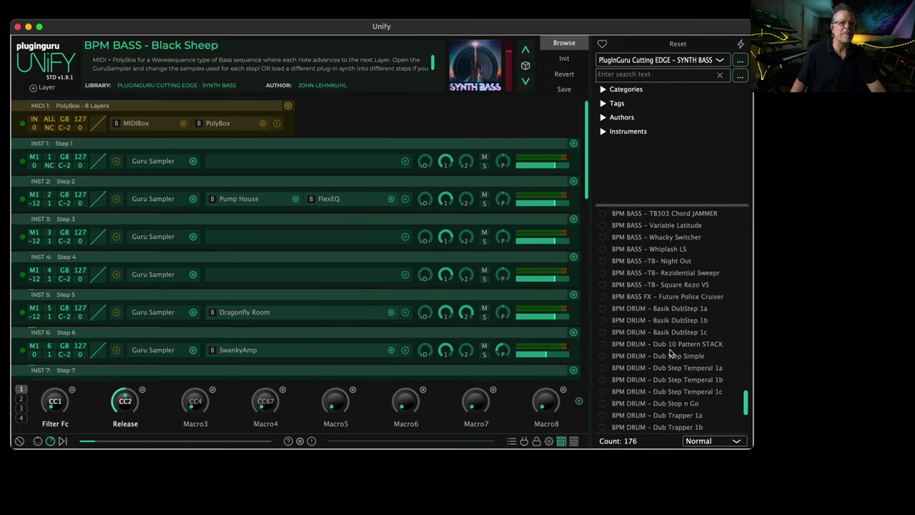
pyautogui.scroll(-1, 670, 353)
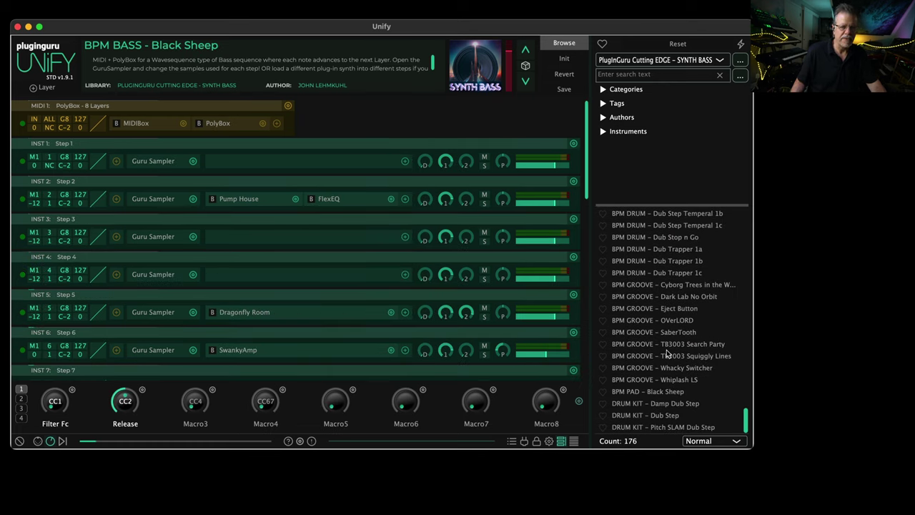
pyautogui.click(669, 416)
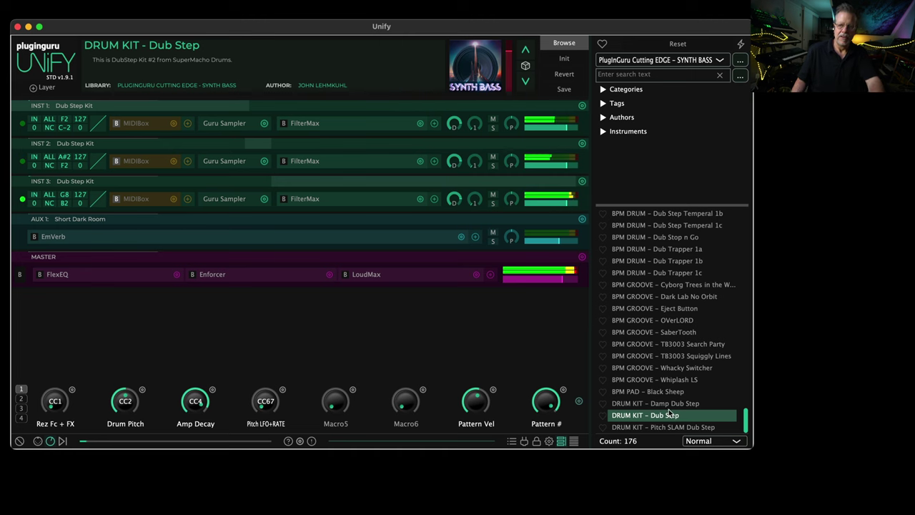
# Audition BPM BASS - Dark Lab No Orbit and its drum-backed counterpart BPM GROOVE - Dark Lab No Orbit
pyautogui.scroll(10, 667, 368)
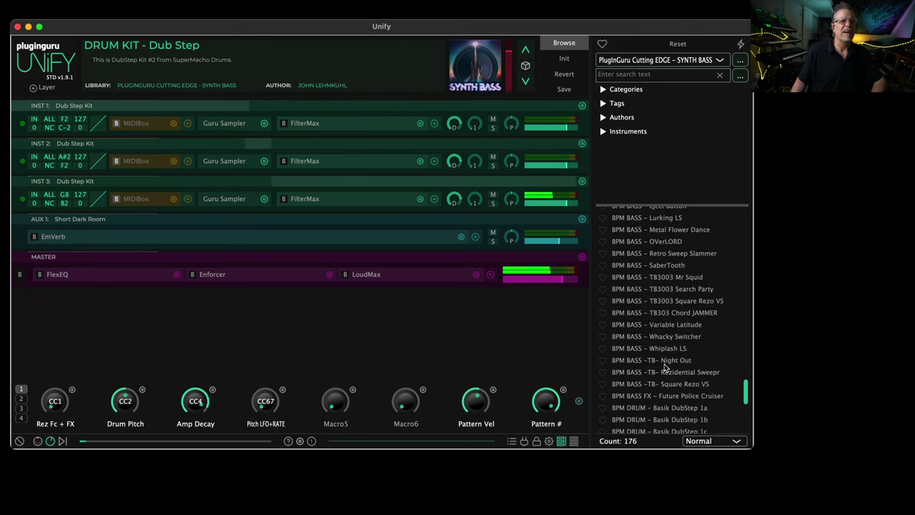
pyautogui.scroll(3, 664, 366)
pyautogui.click(665, 294)
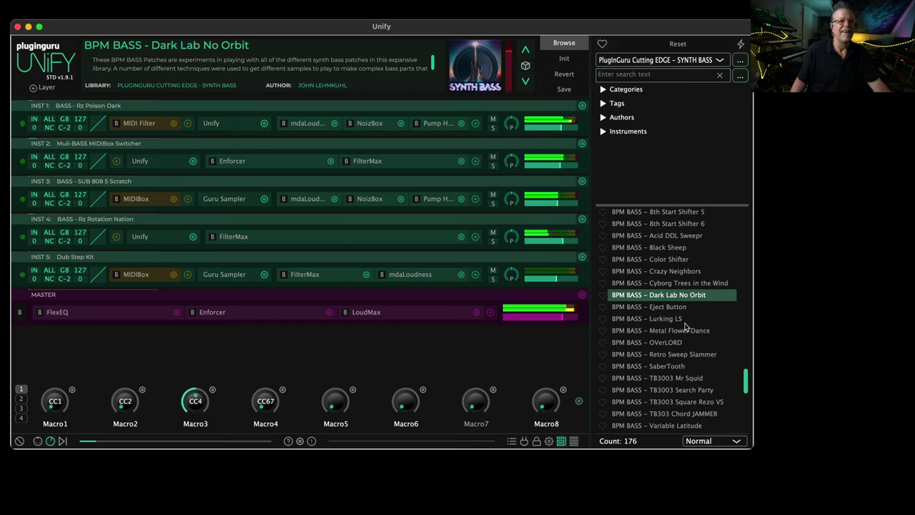
pyautogui.scroll(-2, 673, 329)
pyautogui.scroll(-10, 672, 328)
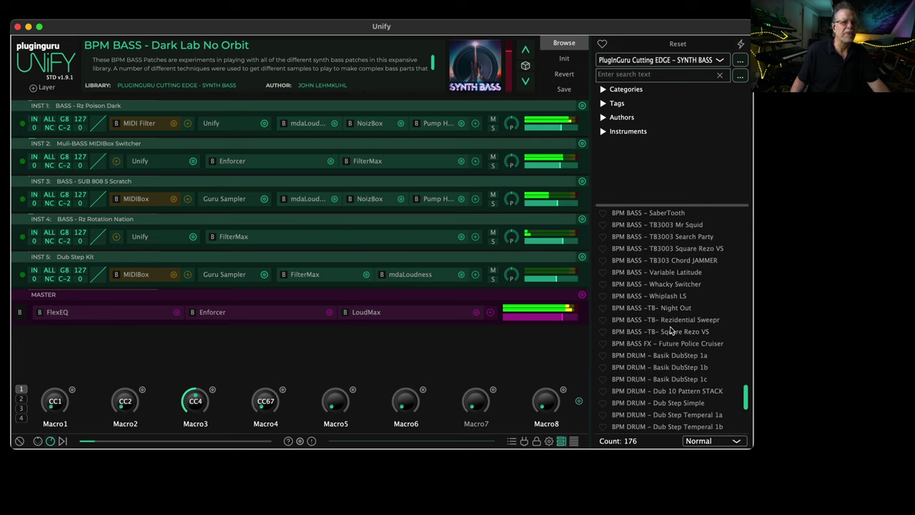
pyautogui.scroll(-4, 670, 334)
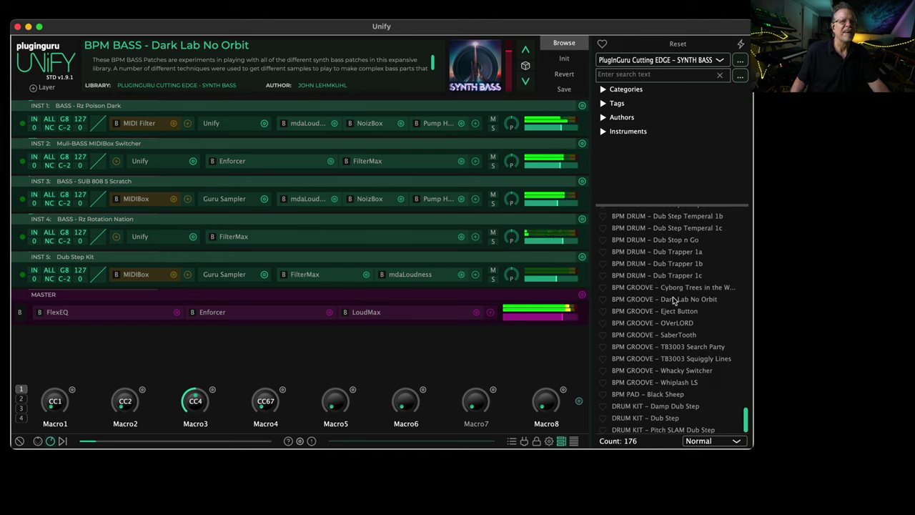
pyautogui.click(672, 301)
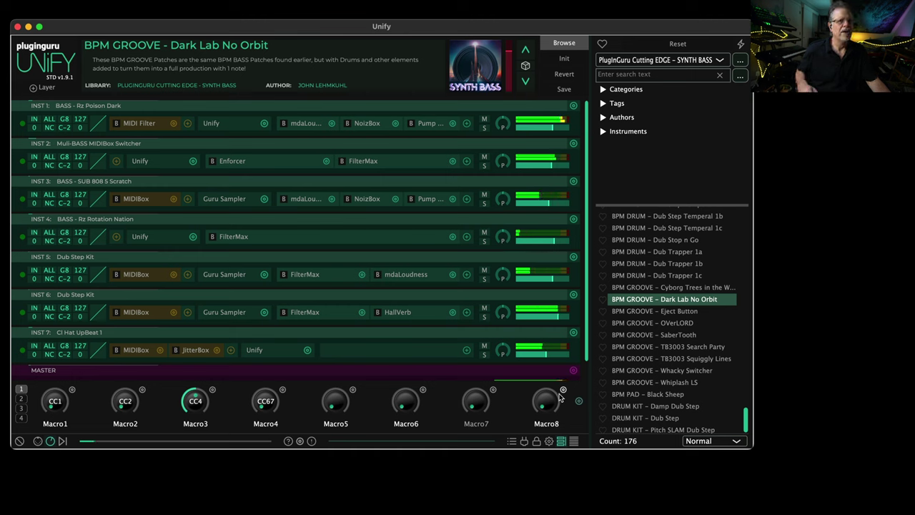
# Audition the BPM BASS patches TB3003 Search Party, TB303 Chord JAMMER and TB3003 Square Rezo VS
pyautogui.scroll(6, 680, 323)
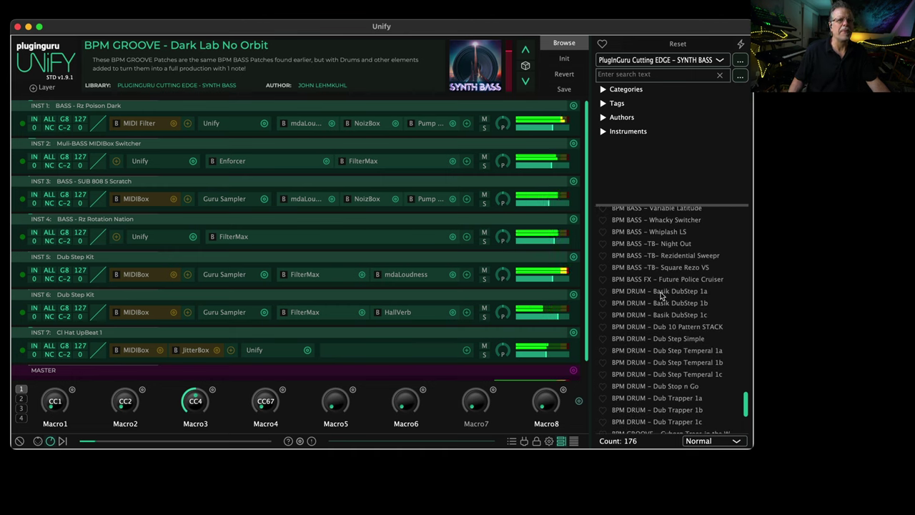
pyautogui.scroll(1, 659, 303)
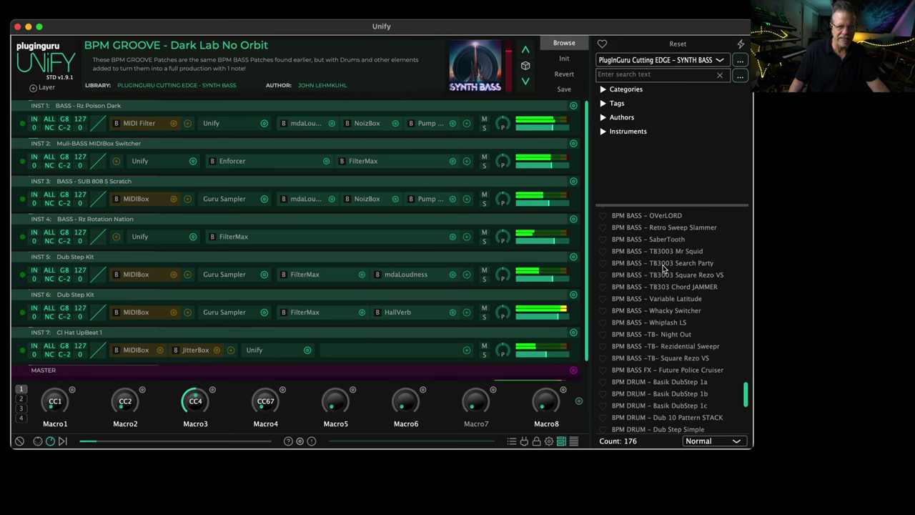
pyautogui.click(663, 266)
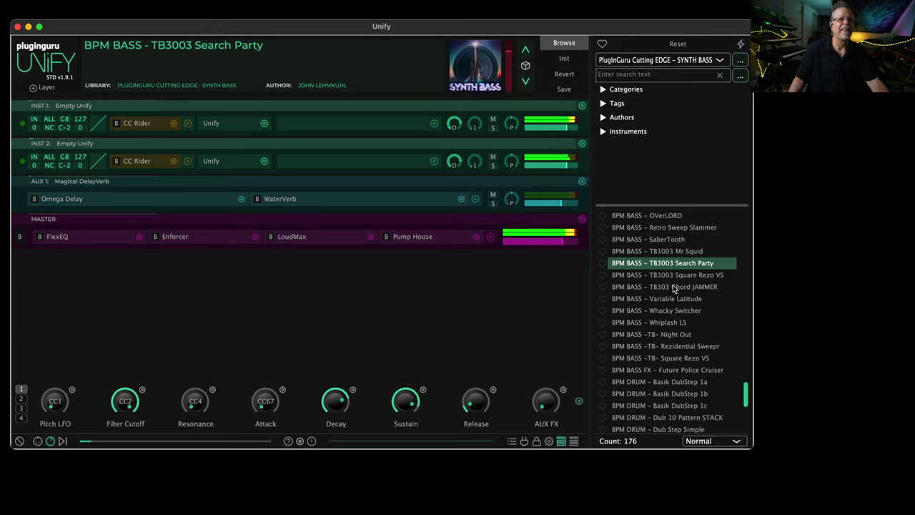
pyautogui.click(676, 286)
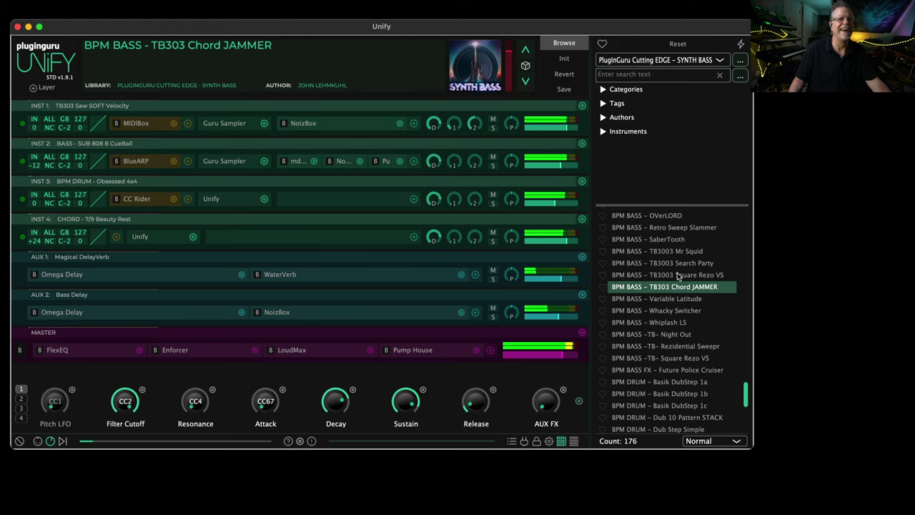
pyautogui.click(678, 276)
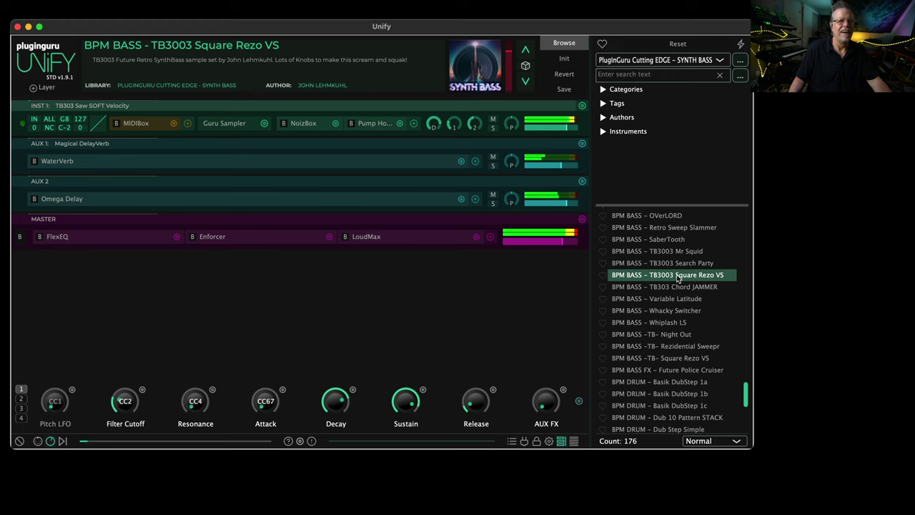
# Audition the patch BPM GROOVE - TB3003 Squiggly Lines
pyautogui.scroll(-5, 669, 351)
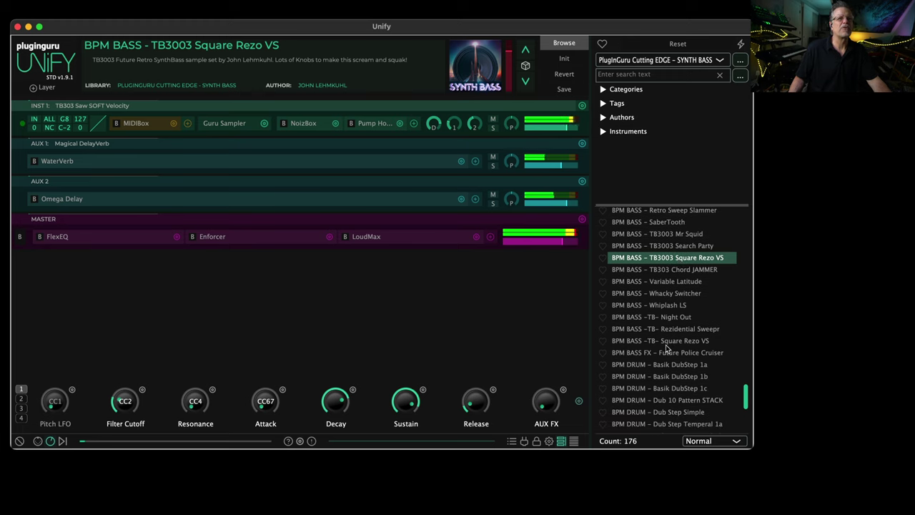
pyautogui.scroll(-4, 665, 351)
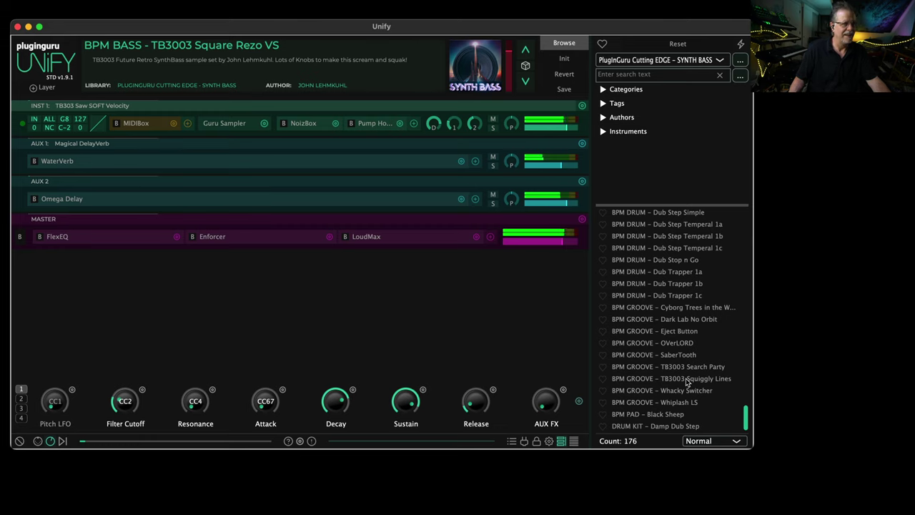
pyautogui.click(686, 381)
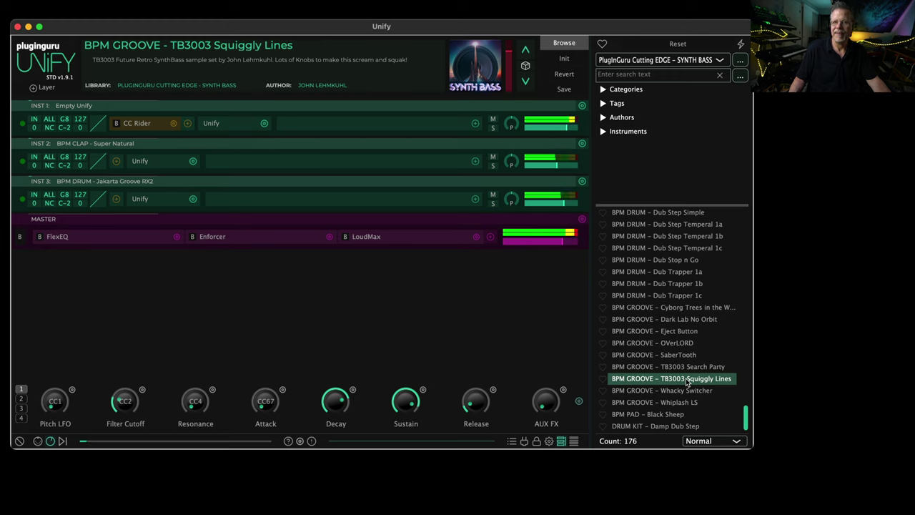
# Audition the BPM DRUM patches Dub Step Temperal 1b, Basik DubStep 1a and Dub Trapper 1a
pyautogui.scroll(-2, 678, 365)
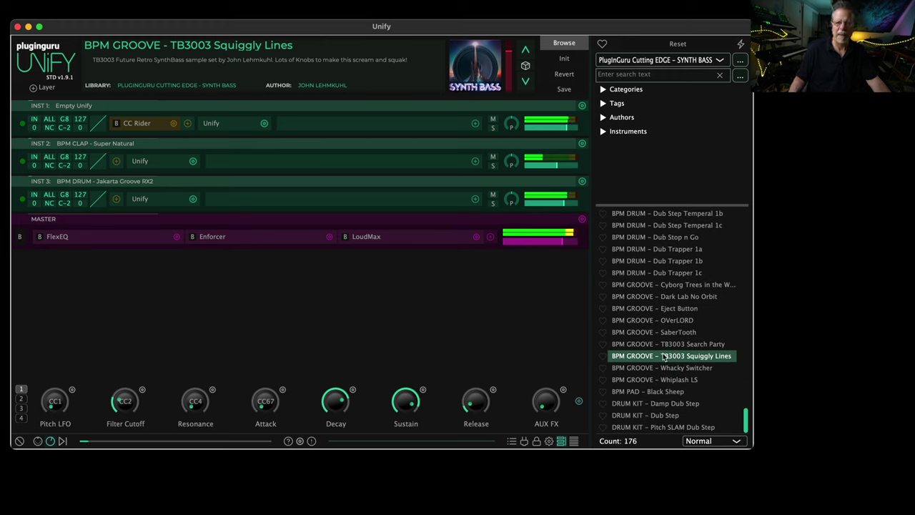
pyautogui.scroll(4, 665, 354)
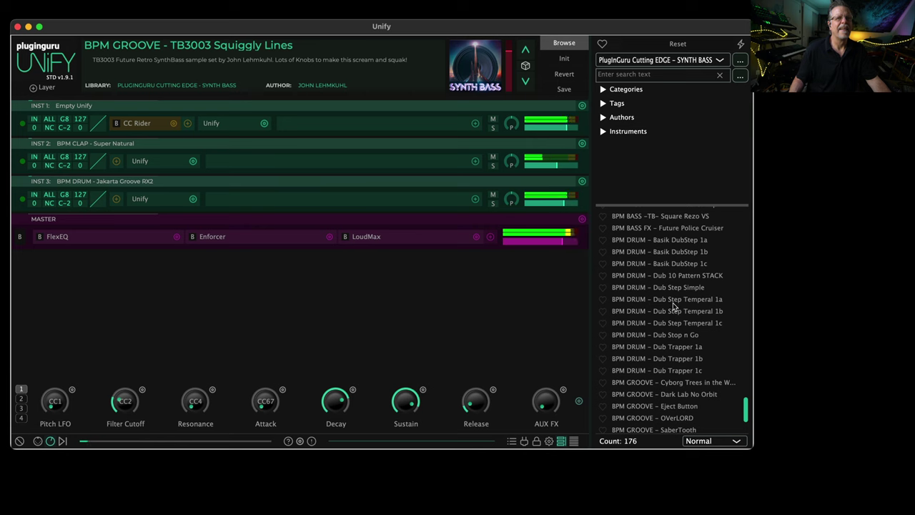
pyautogui.scroll(1, 670, 307)
pyautogui.click(669, 336)
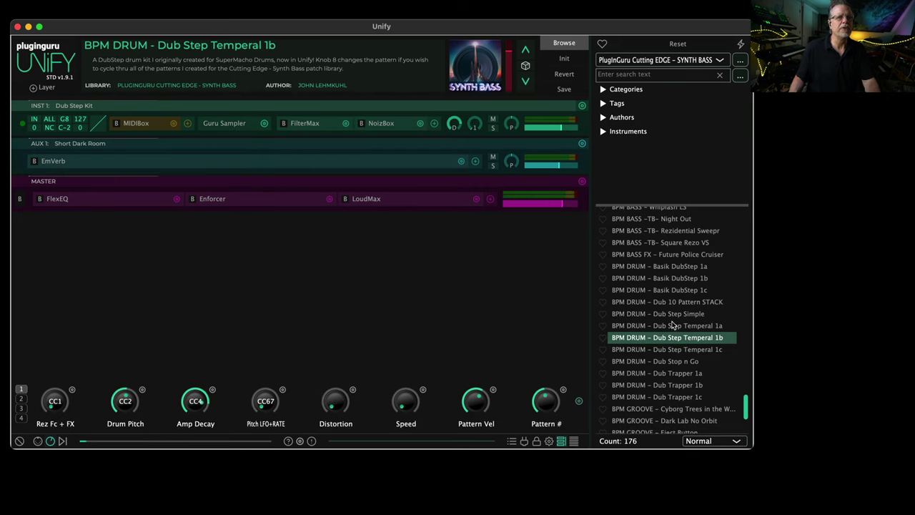
pyautogui.click(675, 266)
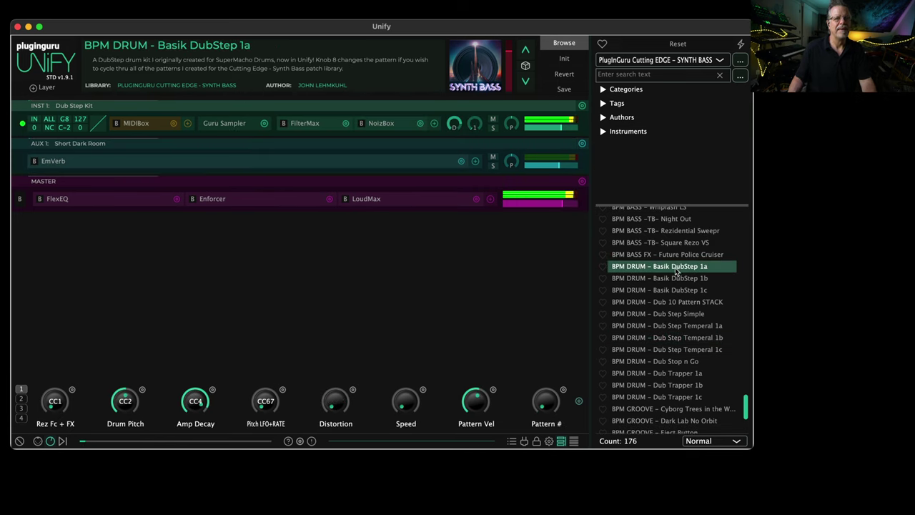
pyautogui.click(672, 373)
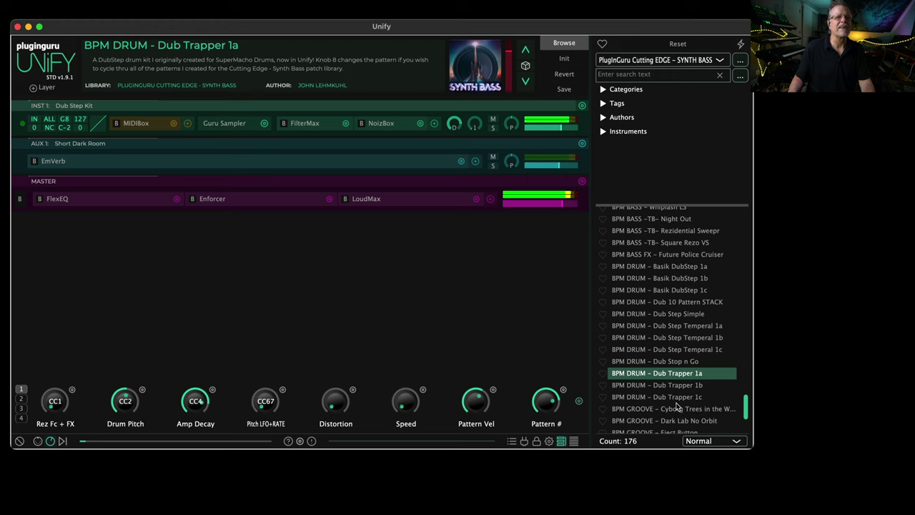
# Load BPM DRUM - Dub 10 Pattern STACK and switch its Pattern # macro to 05 - DS Tempral 1a
pyautogui.click(674, 303)
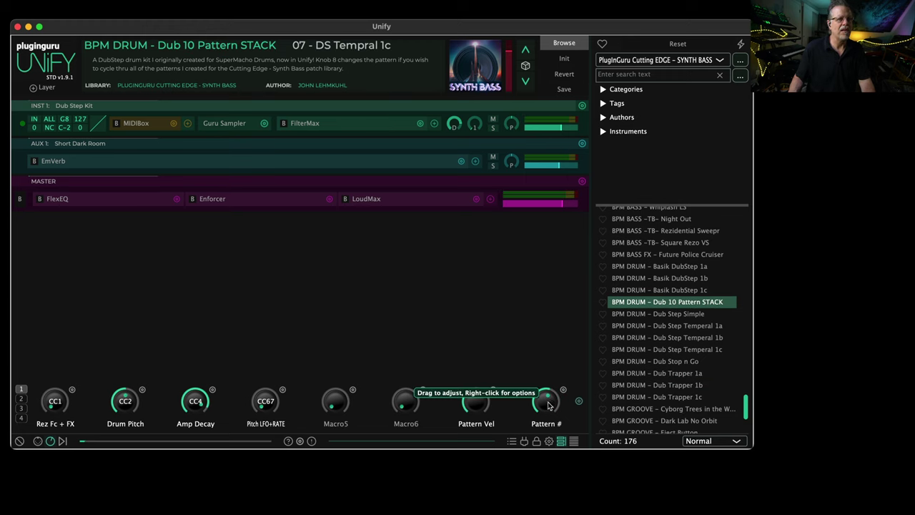
pyautogui.moveTo(546, 402); pyautogui.dragTo(543, 422)
# Add BPM BASS - Variable Latitude as a second instrument layer alongside the Dub Step Kit
pyautogui.scroll(3, 680, 275)
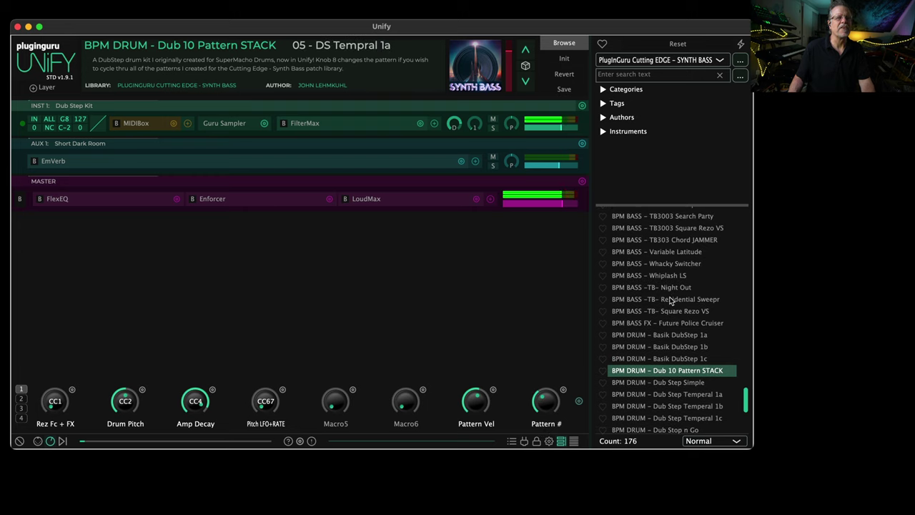
pyautogui.rightClick(669, 252)
pyautogui.click(538, 323)
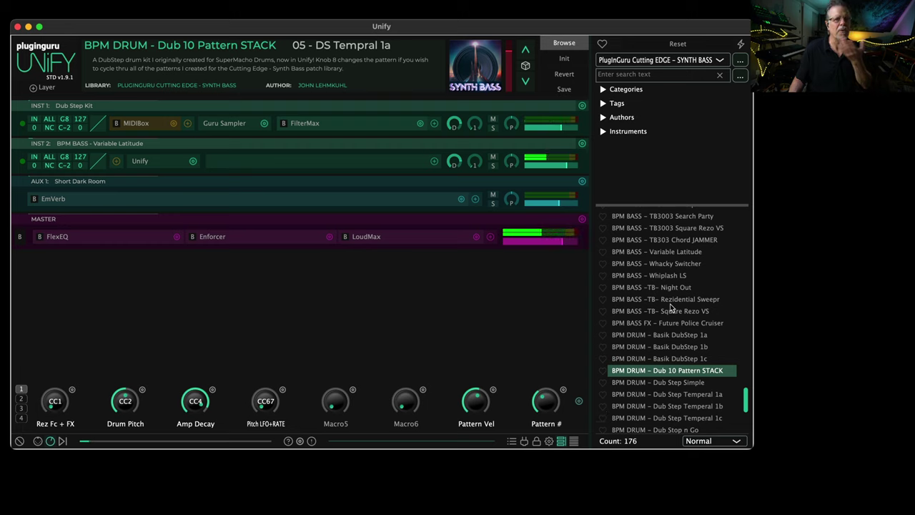
# Audition the patches BPM GROOVE - Whacky Switcher and BPM GROOVE - Whiplash LS
pyautogui.scroll(-5, 671, 306)
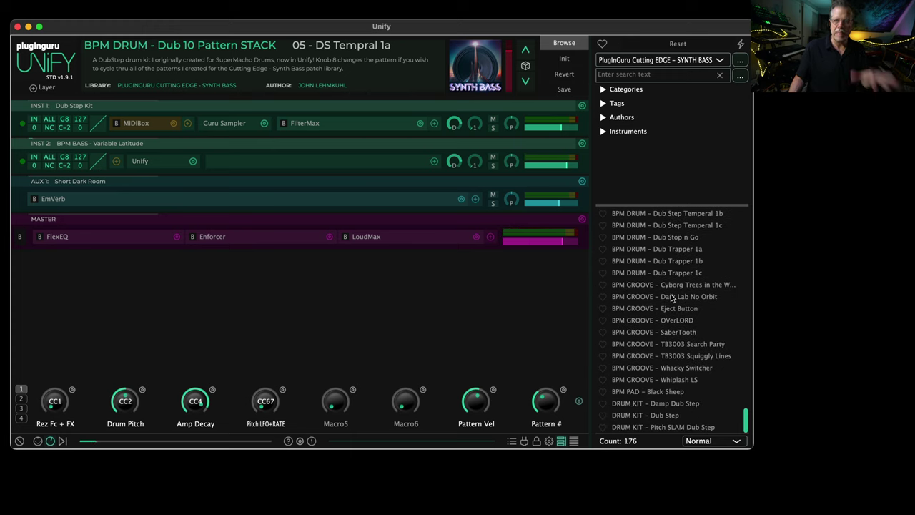
pyautogui.click(679, 355)
pyautogui.click(679, 371)
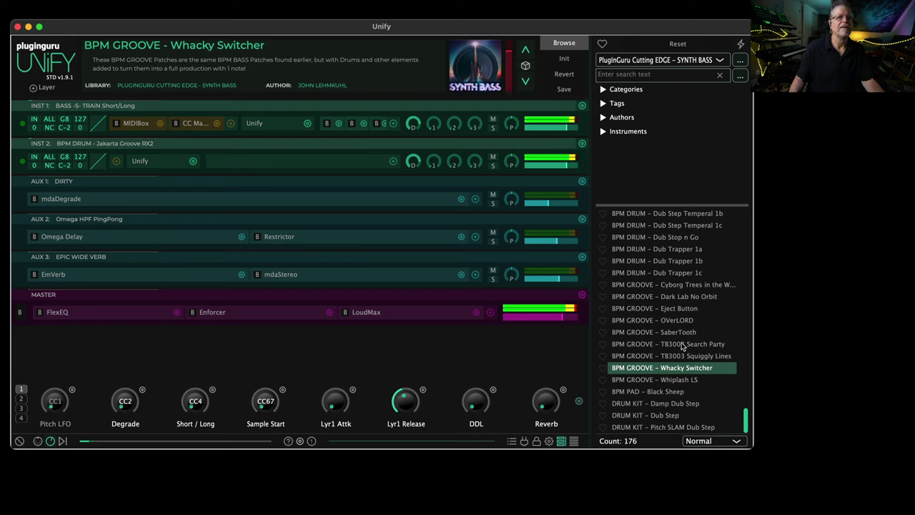
pyautogui.click(684, 380)
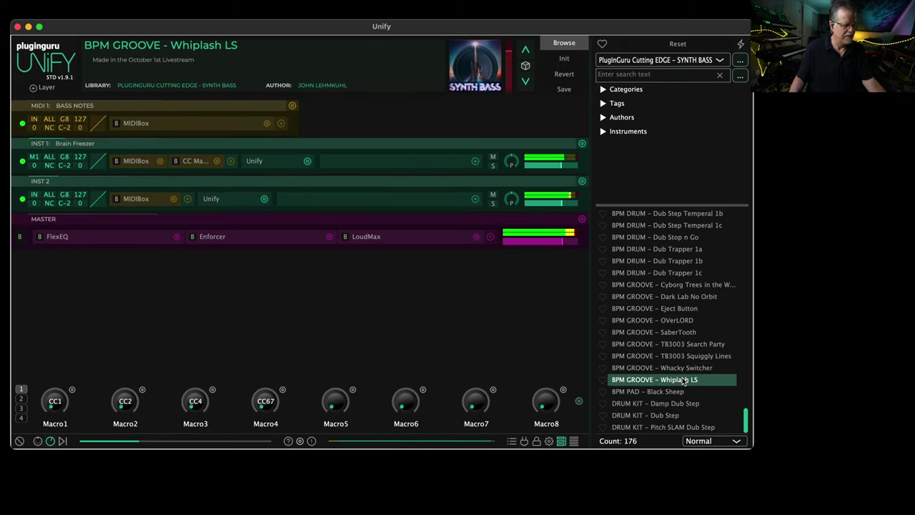